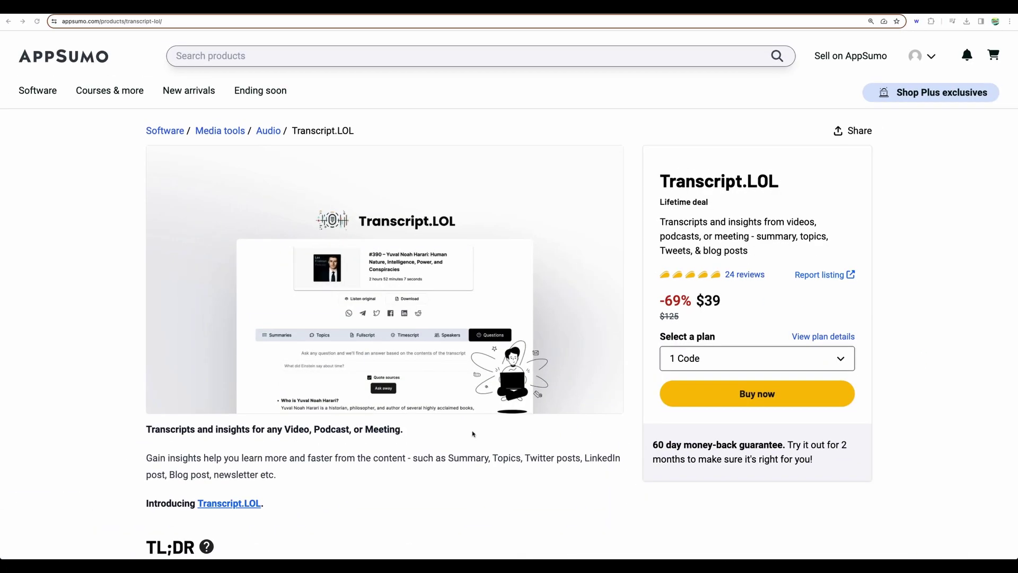
- Scroll through the Transcript.LOL deal description, highlighting its Twitter posts mention
scroll(473, 433, "down", 2)
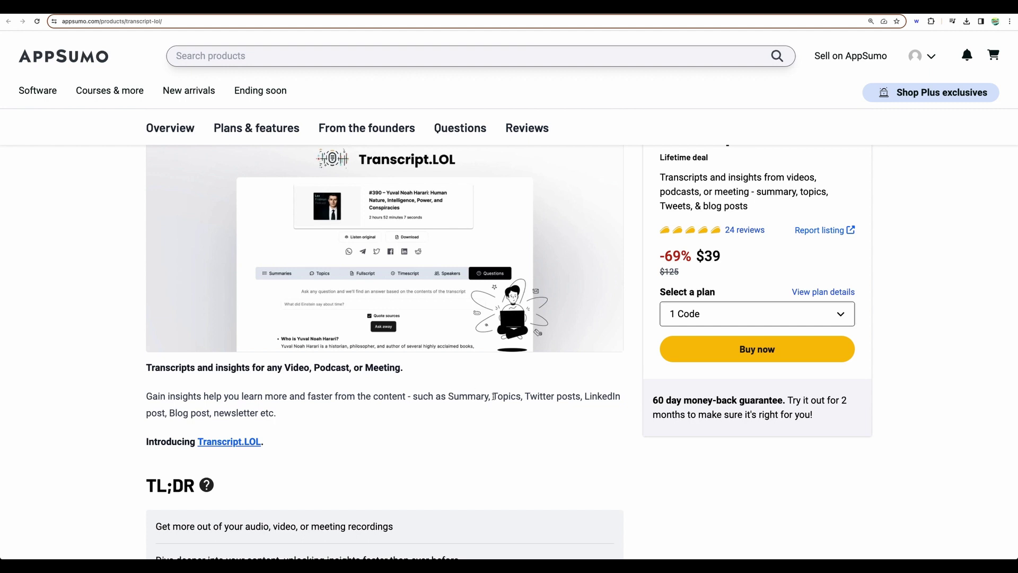
left_click_drag(524, 397, 537, 398)
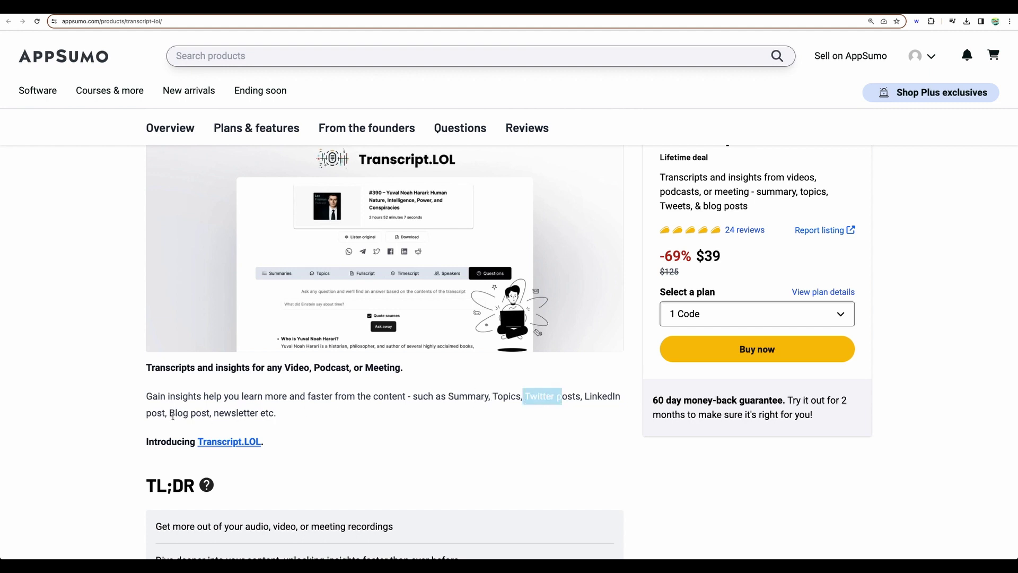
left_click_drag(171, 416, 267, 413)
scroll(350, 416, "down", 3)
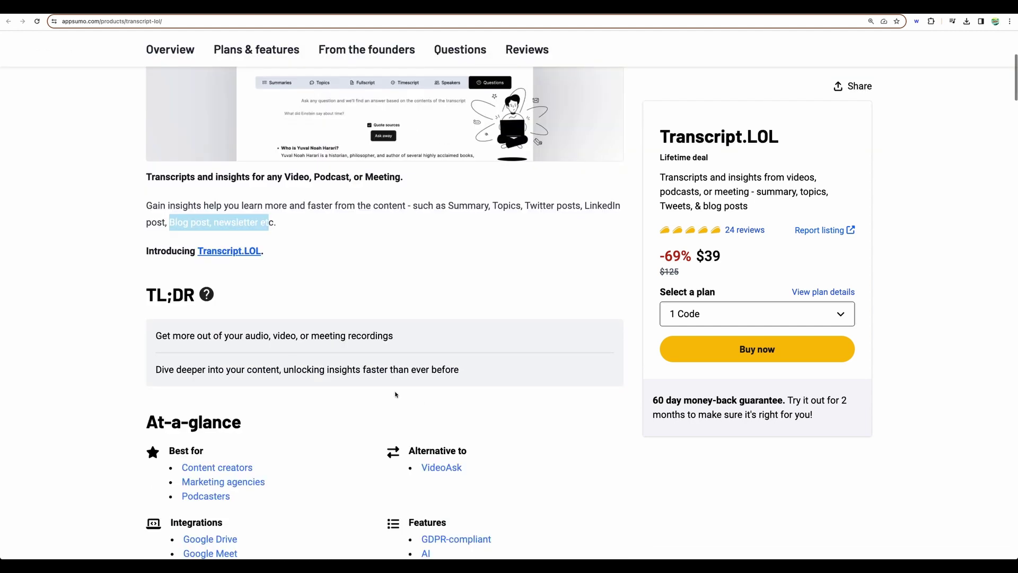
scroll(249, 318, "down", 10)
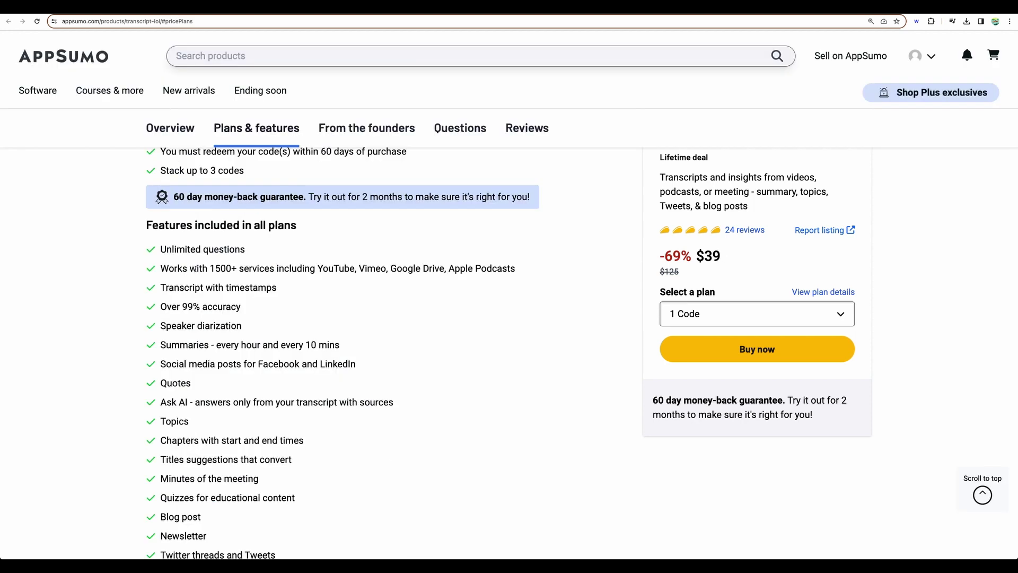
left_click_drag(177, 267, 243, 366)
scroll(243, 366, "down", 2)
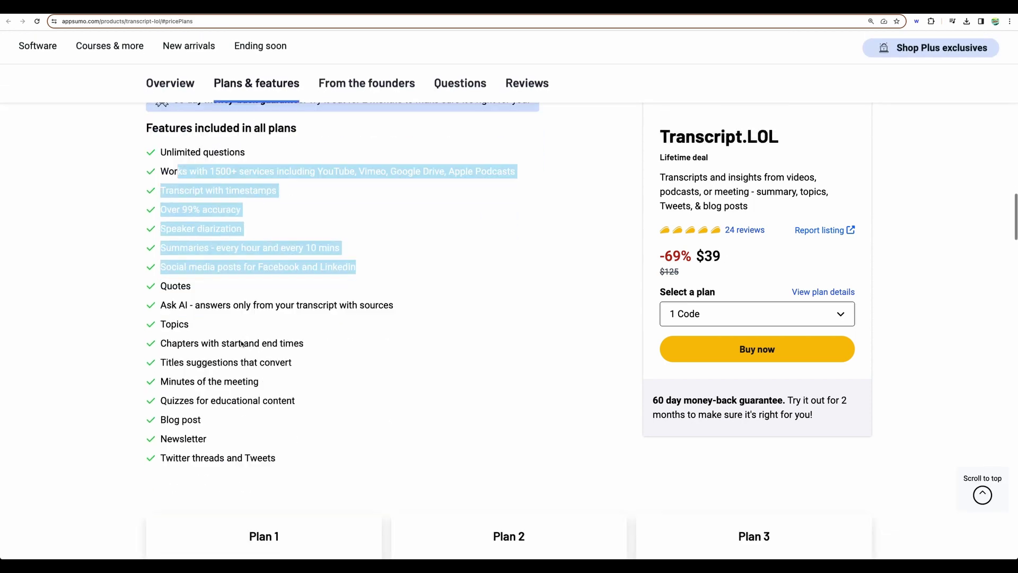
left_click(191, 364)
- Review the features, including Quizzes and Newsletter, down to Plan 1's 400 minutes per month
left_click_drag(160, 382, 292, 383)
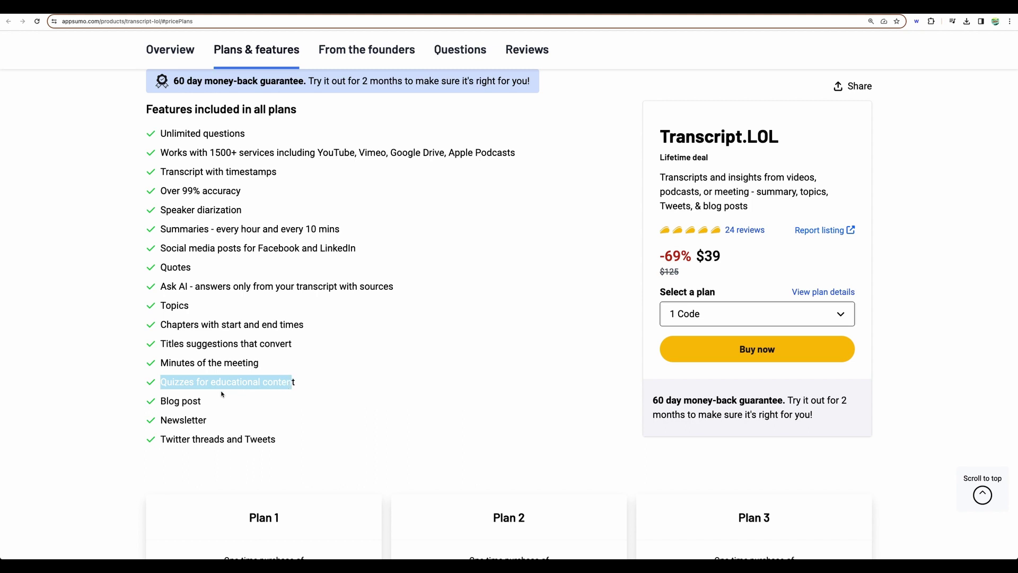
double_click(171, 425)
scroll(227, 425, "down", 3)
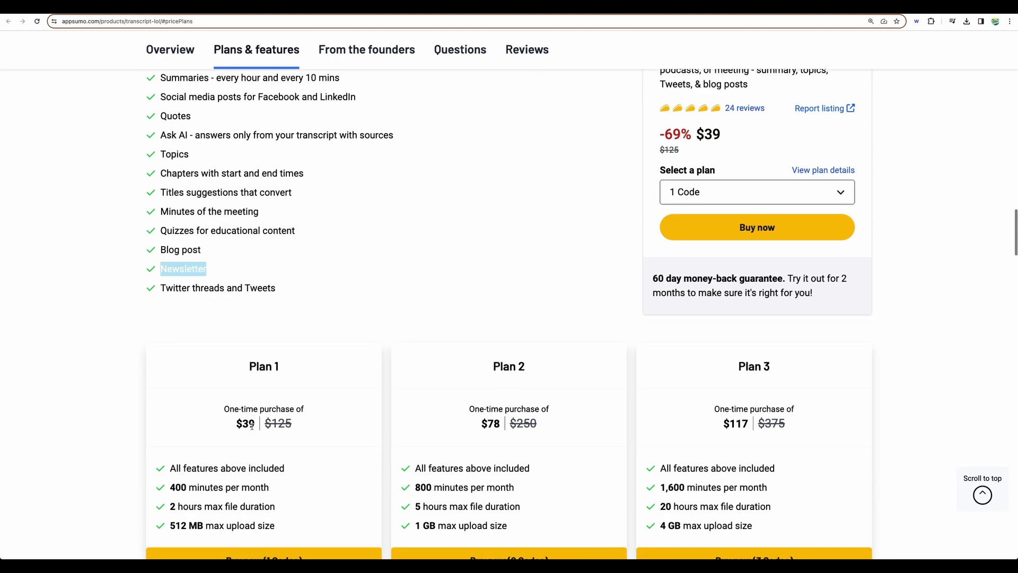
left_click_drag(293, 306, 238, 204)
left_click(163, 135)
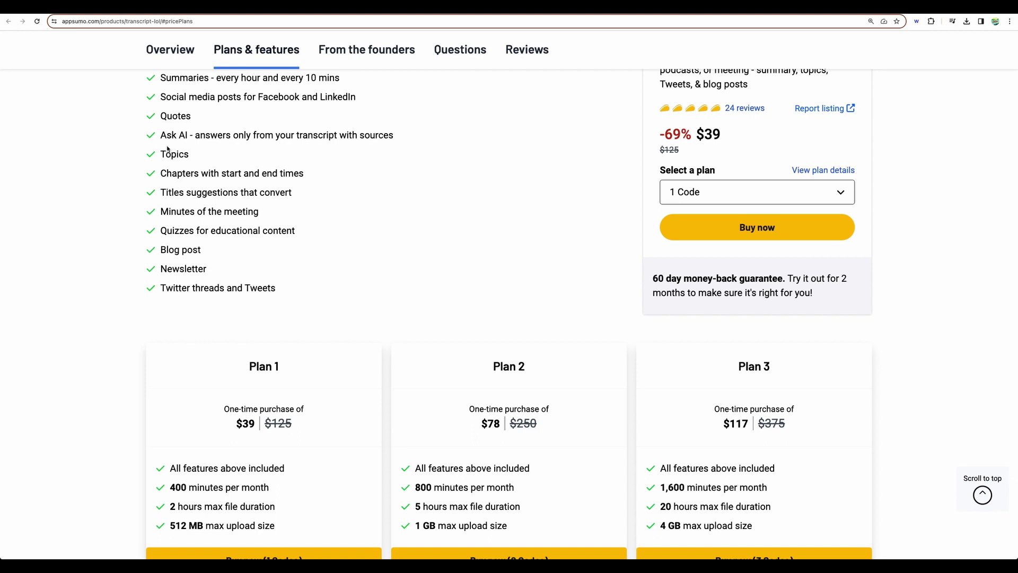
left_click_drag(167, 149, 295, 233)
scroll(275, 253, "down", 3)
left_click(384, 298)
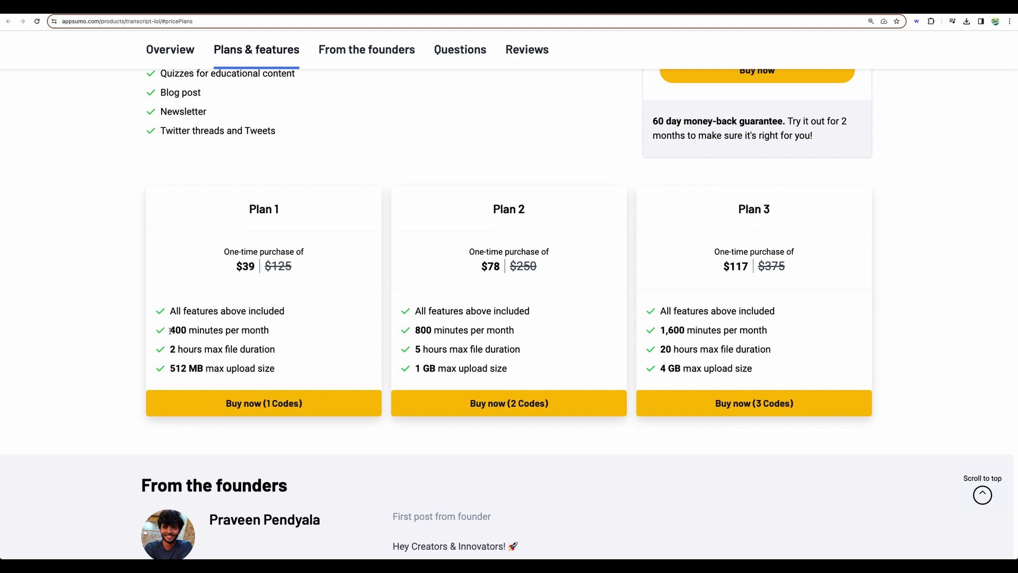
left_click_drag(171, 331, 269, 329)
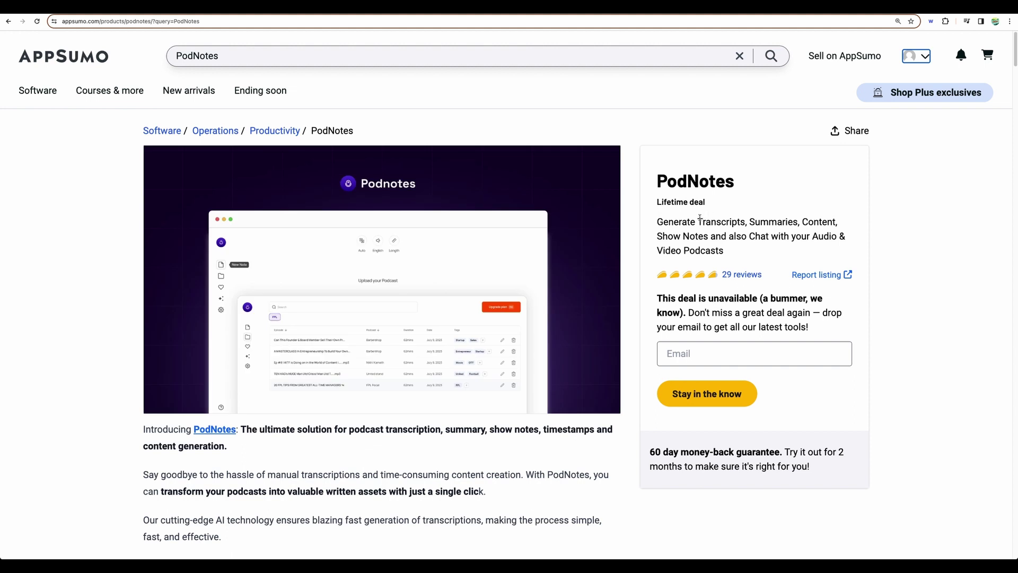
- Check PodNotes' summaries, content and chat features, then the WhisperTranscribe deal title
scroll(695, 226, "down", 1)
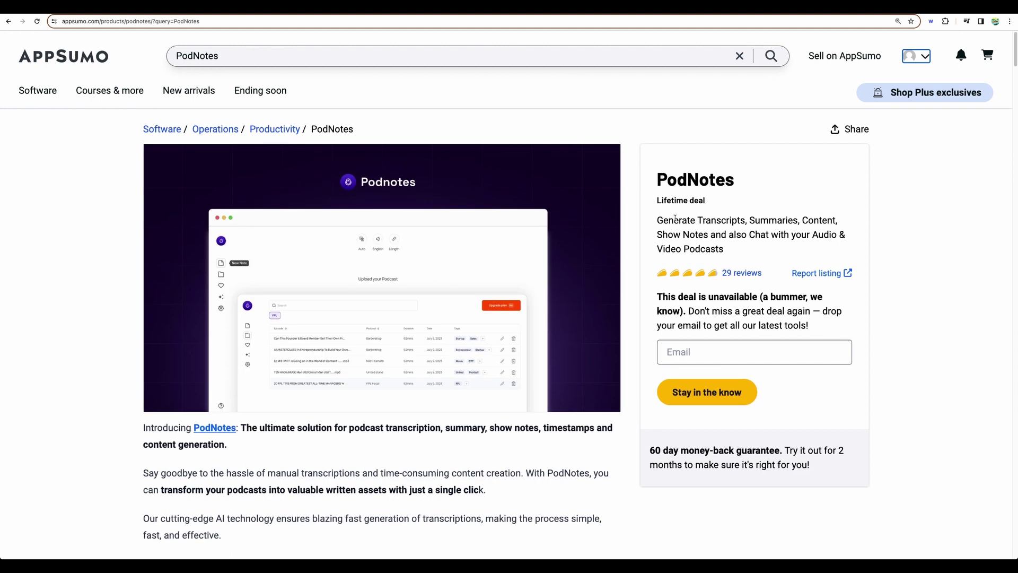
left_click_drag(749, 220, 770, 235)
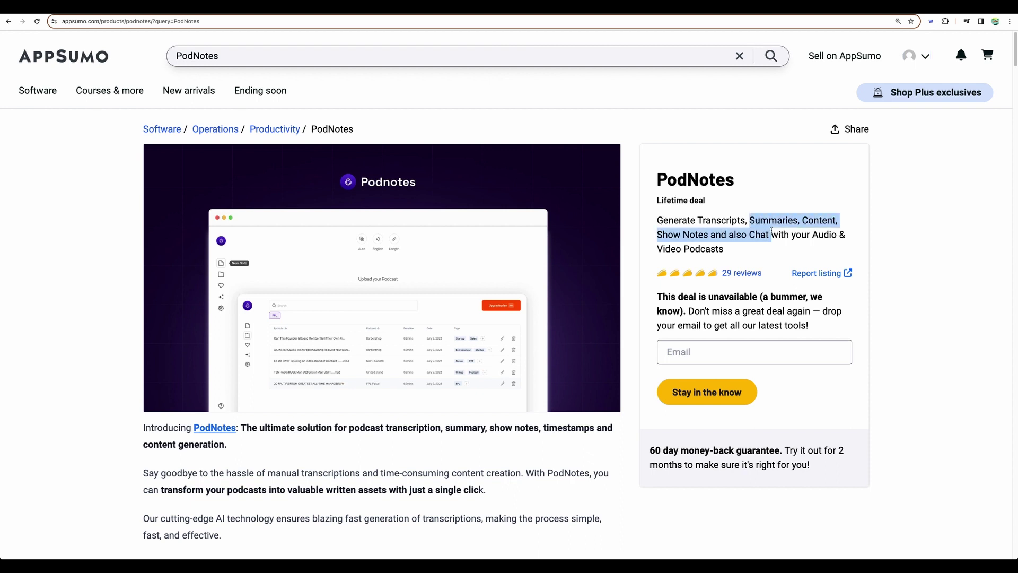
left_click(764, 224)
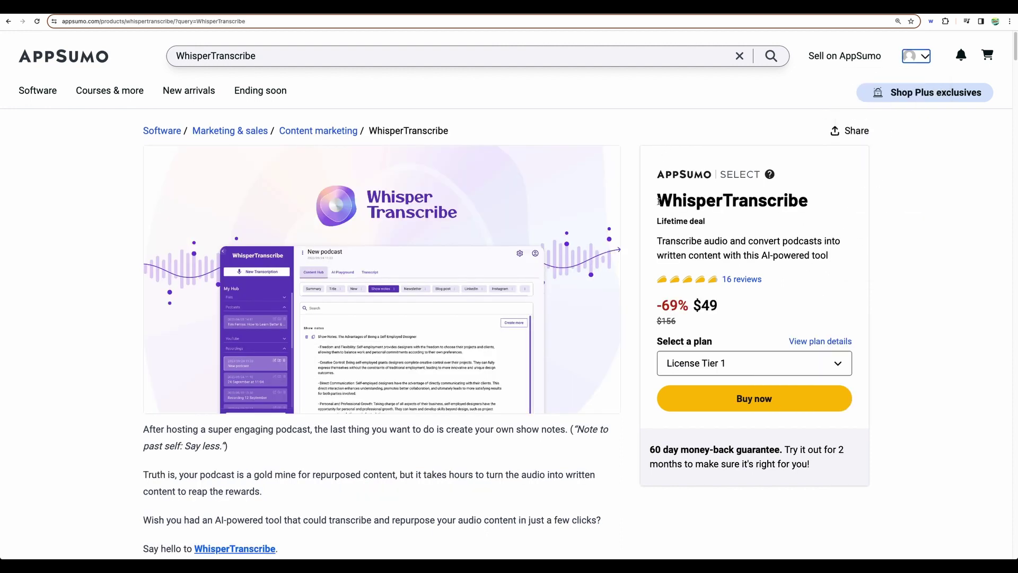
left_click_drag(658, 200, 828, 201)
left_click(643, 180)
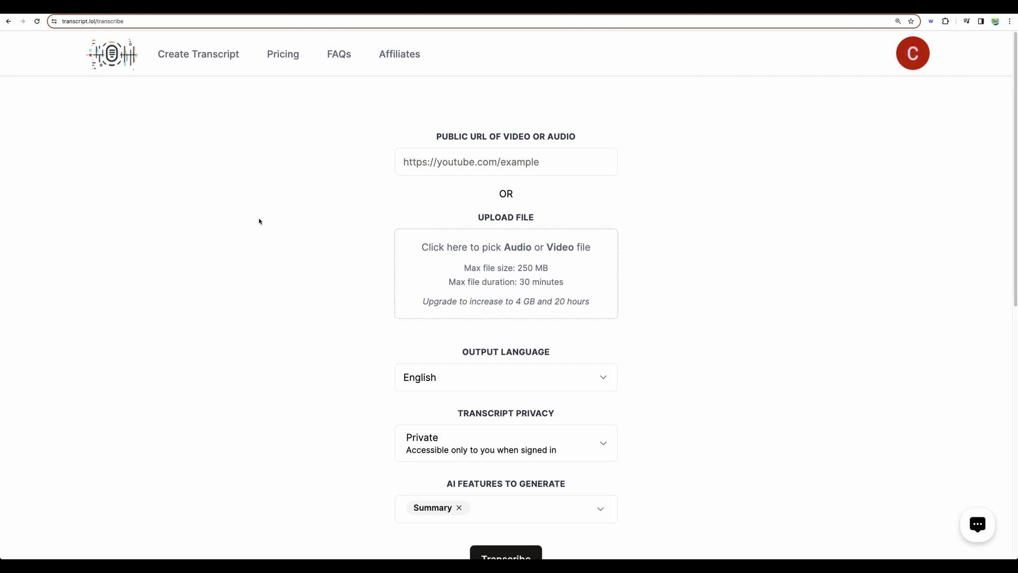
- Paste the YouTube video link into the public video URL field and check it
scroll(313, 220, "down", 5)
scroll(314, 220, "up", 5)
left_click(408, 162)
type("https://www.youtube.com/watch?v=d4pJCN3dpB")
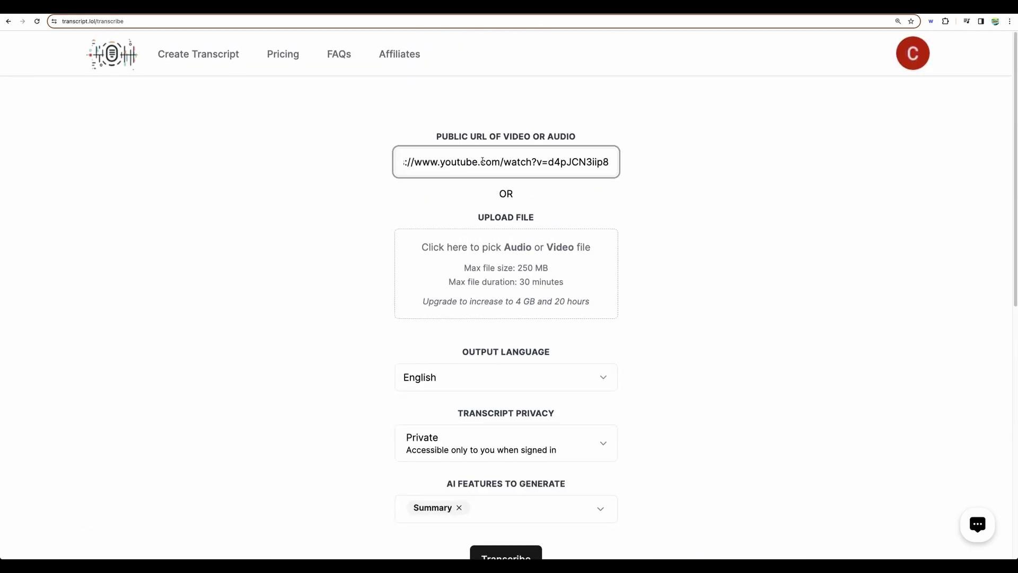
left_click_drag(485, 162, 343, 159)
left_click(446, 164)
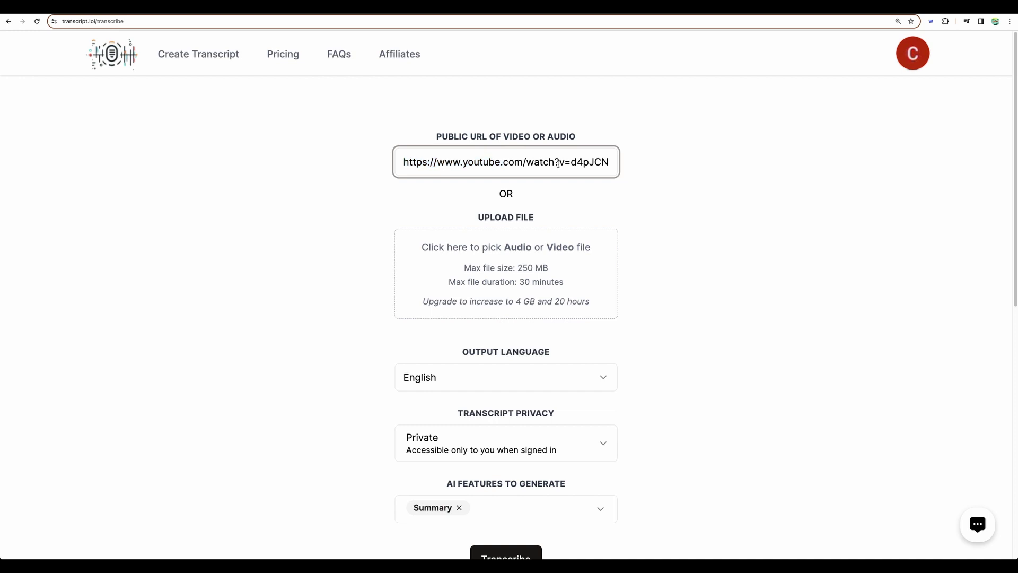
left_click_drag(565, 162, 615, 170)
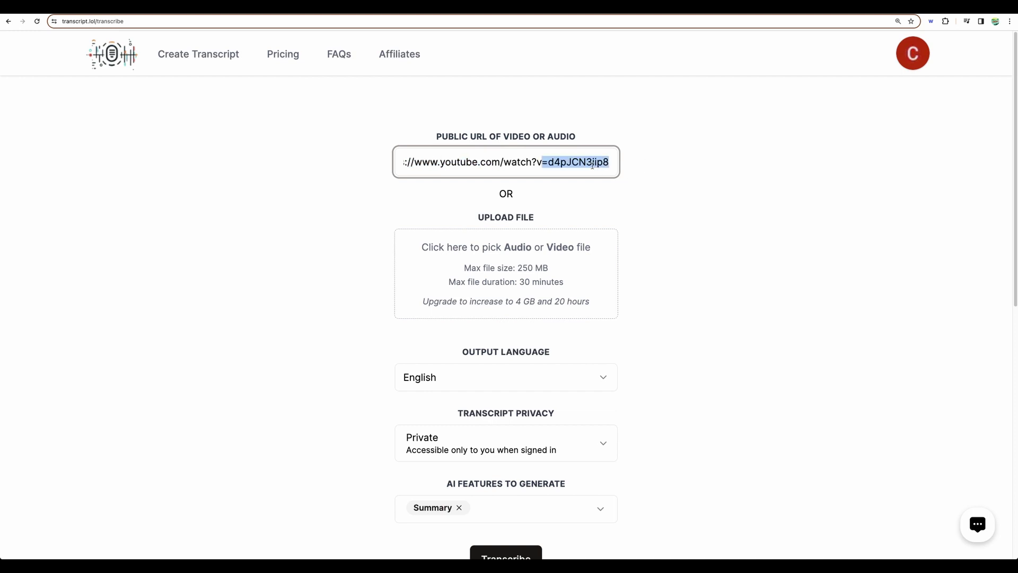
left_click(297, 197)
- Keep English as the output language and set Transcript Privacy to Unlisted
scroll(298, 198, "down", 2)
left_click(440, 314)
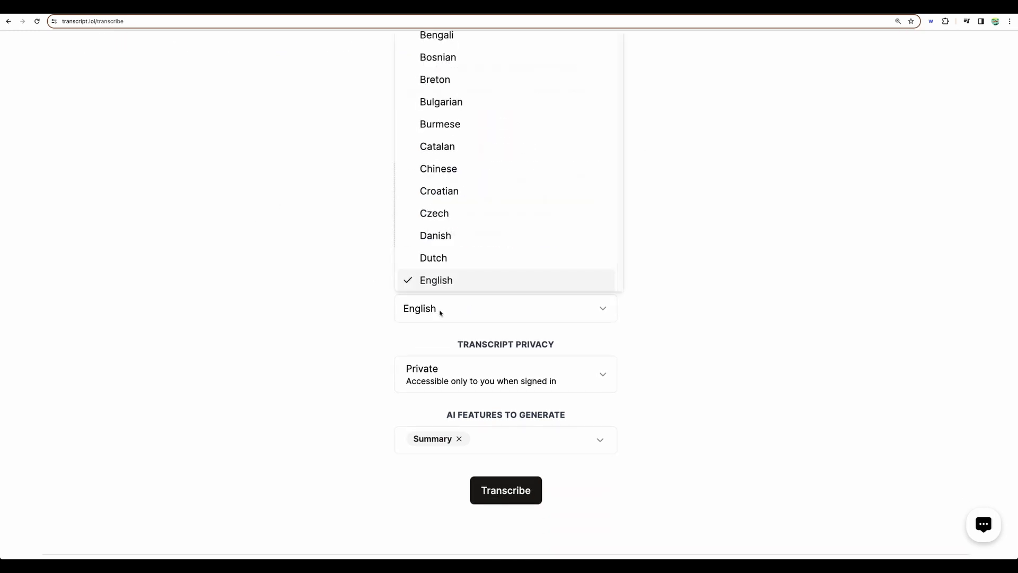
scroll(491, 218, "up", 3)
scroll(482, 236, "down", 7)
left_click(284, 208)
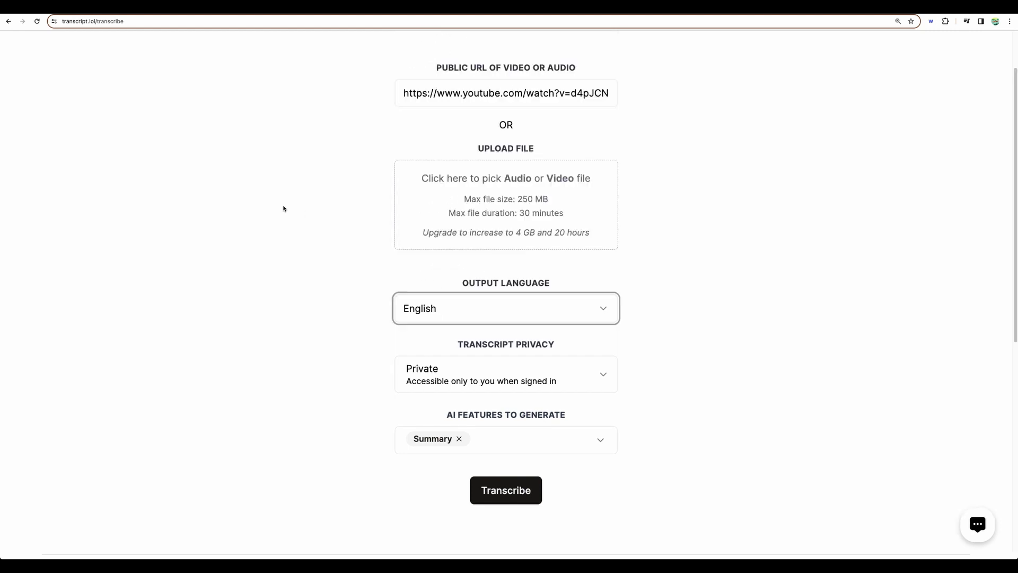
left_click(475, 383)
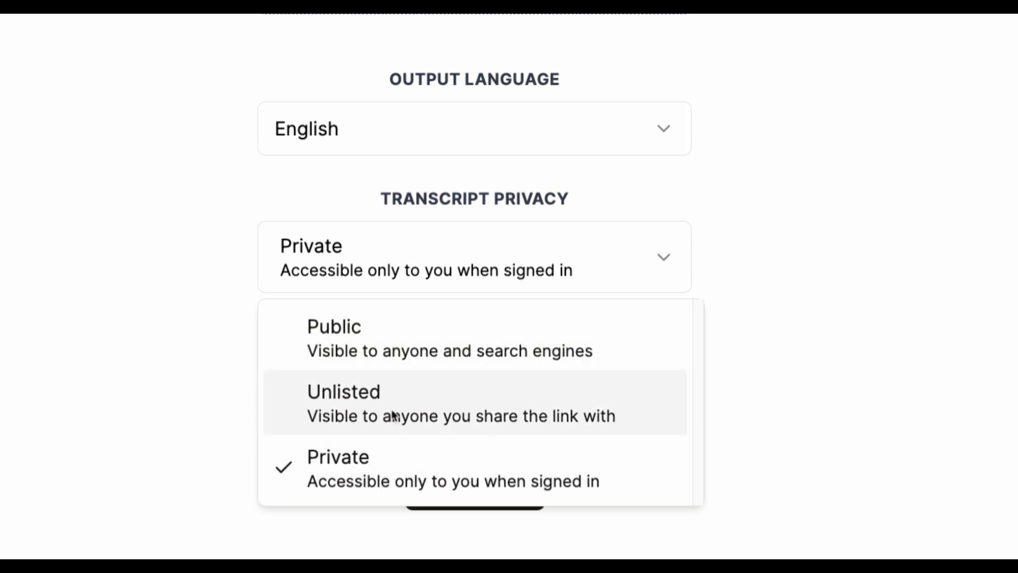
left_click(513, 409)
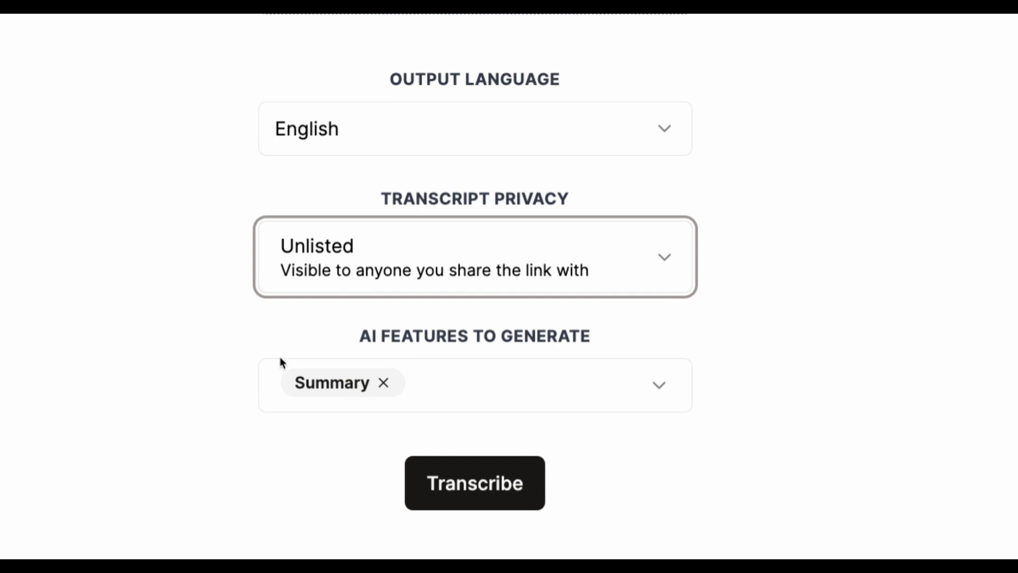
- Select every AI feature: Topics, Chapters, Blog Post, News Letter, Tweets, LinkedIn, Titles, Quizzes, Quotes
left_click(491, 392)
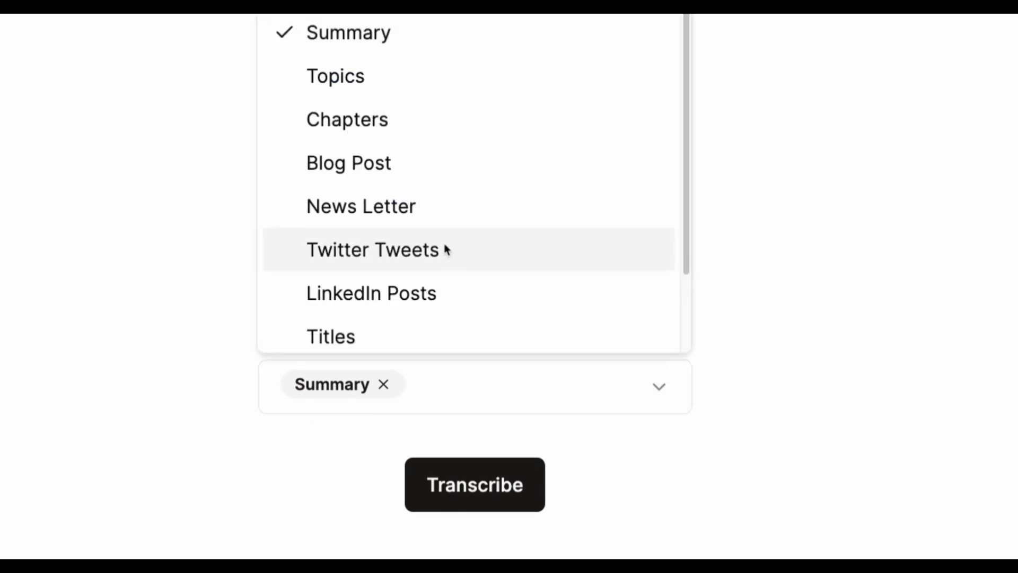
left_click(408, 195)
left_click(387, 230)
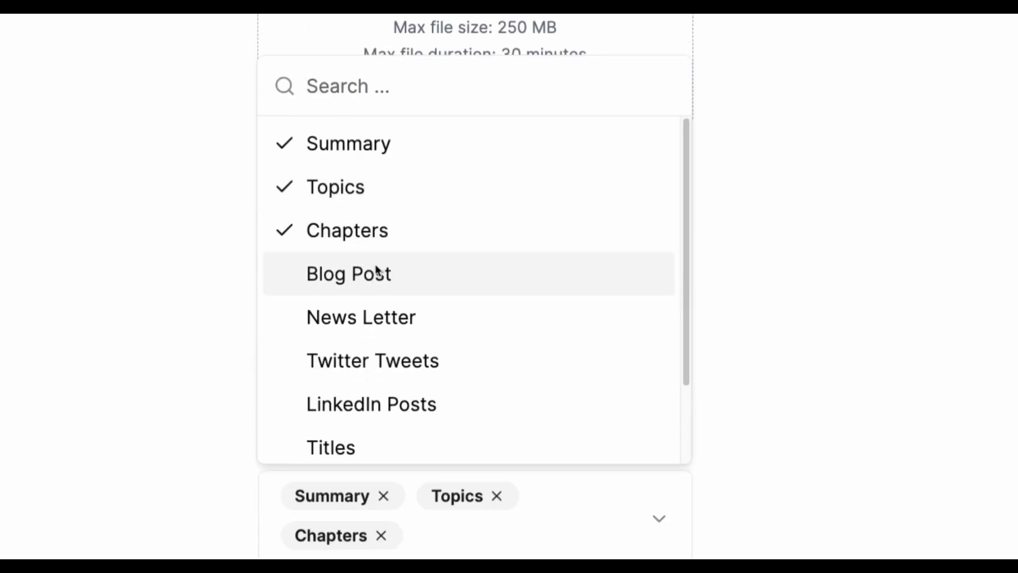
left_click(376, 273)
left_click(376, 317)
left_click(378, 363)
left_click(375, 400)
scroll(387, 372, "down", 2)
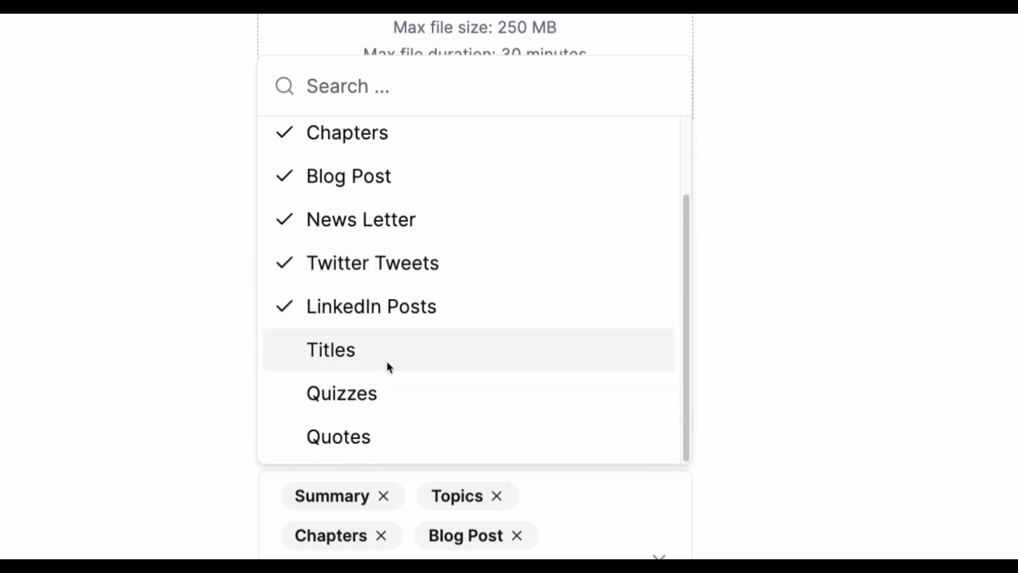
left_click(387, 355)
left_click(375, 395)
left_click(368, 424)
left_click(171, 302)
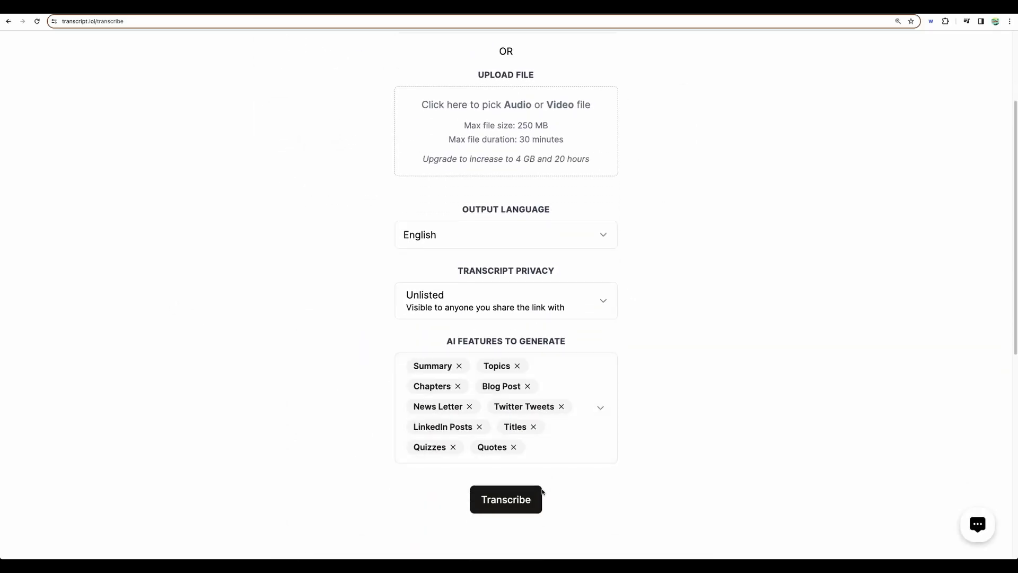
- Submit the 5 min 38 s video and follow the job status log until the transcript appears
left_click(510, 503)
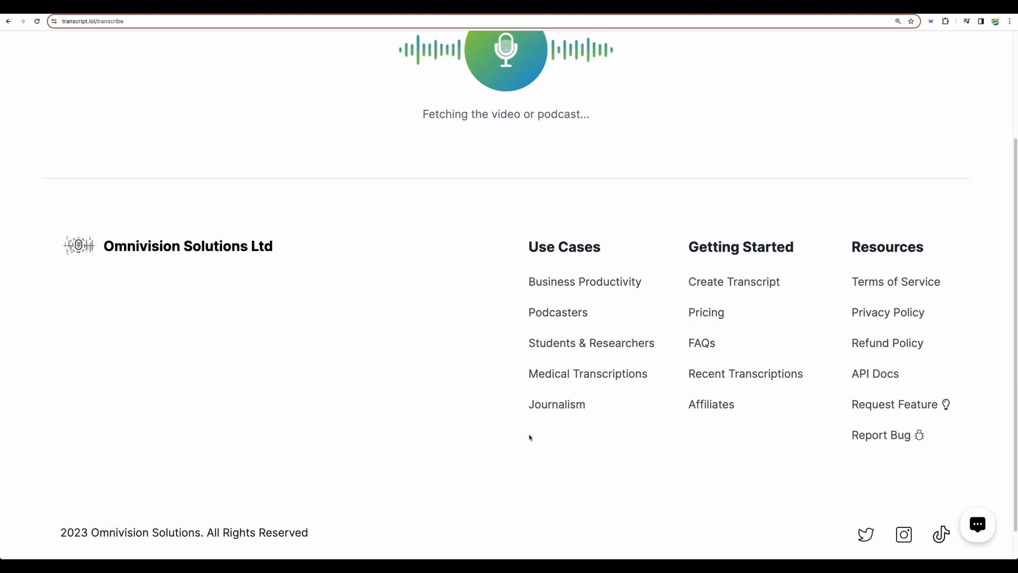
scroll(505, 337, "up", 3)
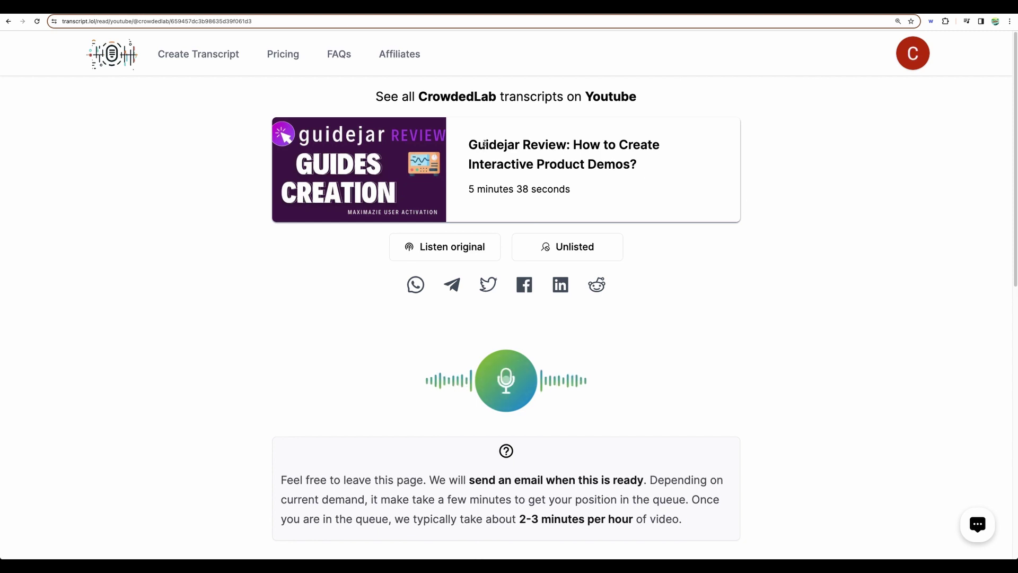
left_click_drag(470, 191, 570, 190)
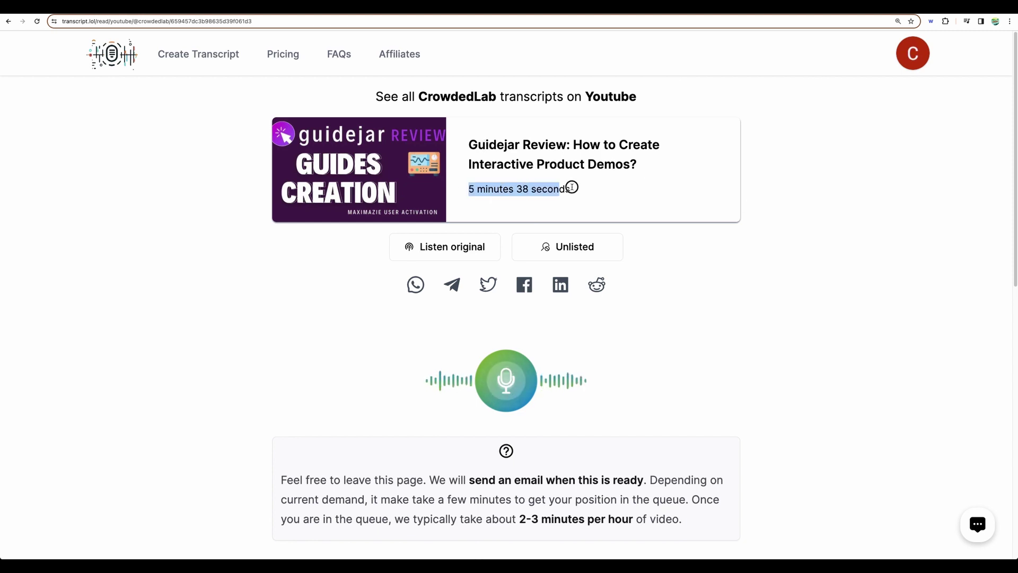
scroll(518, 370, "down", 5)
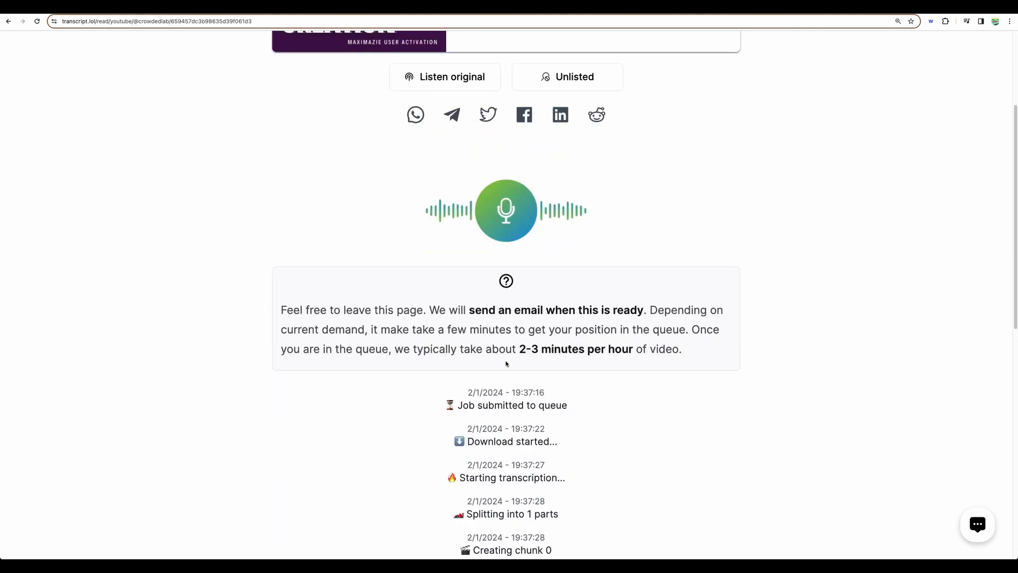
scroll(506, 348, "down", 1)
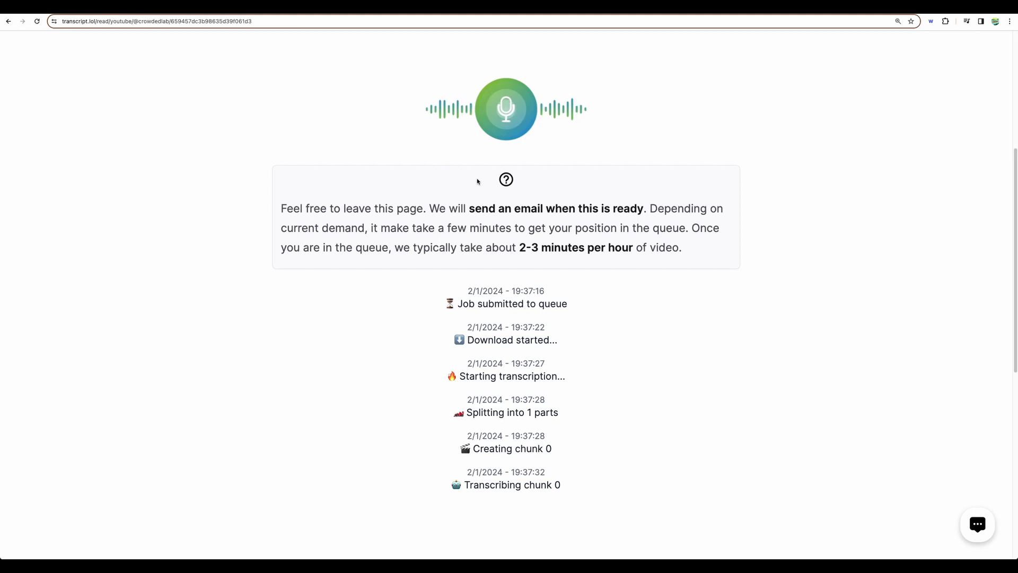
left_click_drag(478, 182, 579, 448)
left_click(587, 390)
left_click_drag(476, 208, 646, 205)
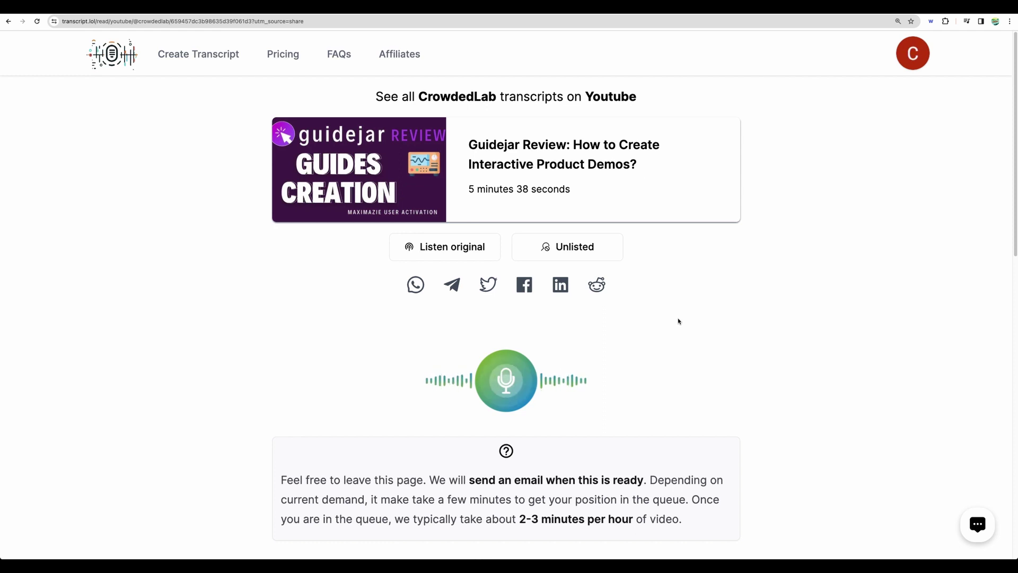
scroll(677, 319, "down", 7)
scroll(660, 321, "up", 3)
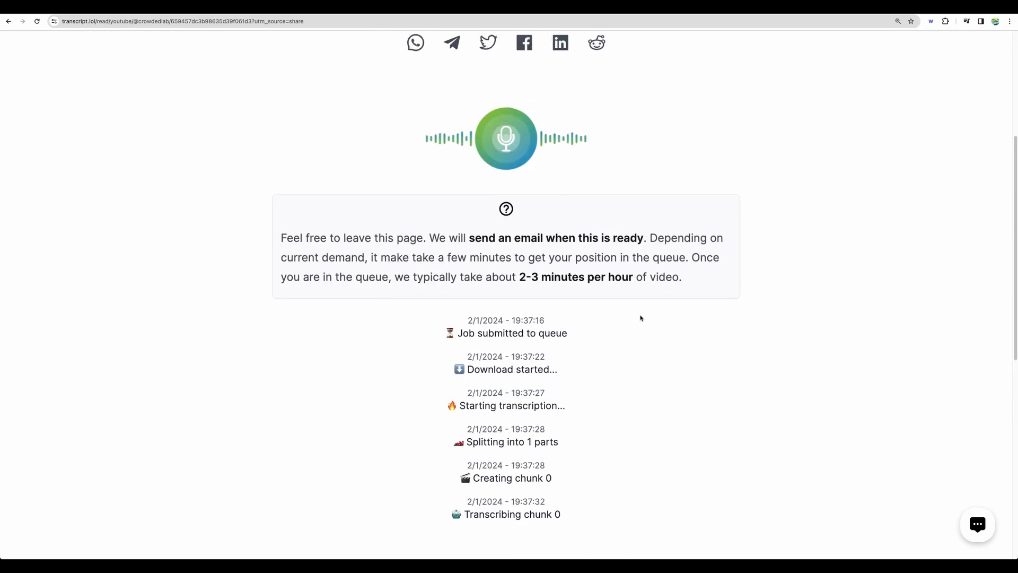
scroll(641, 321, "up", 4)
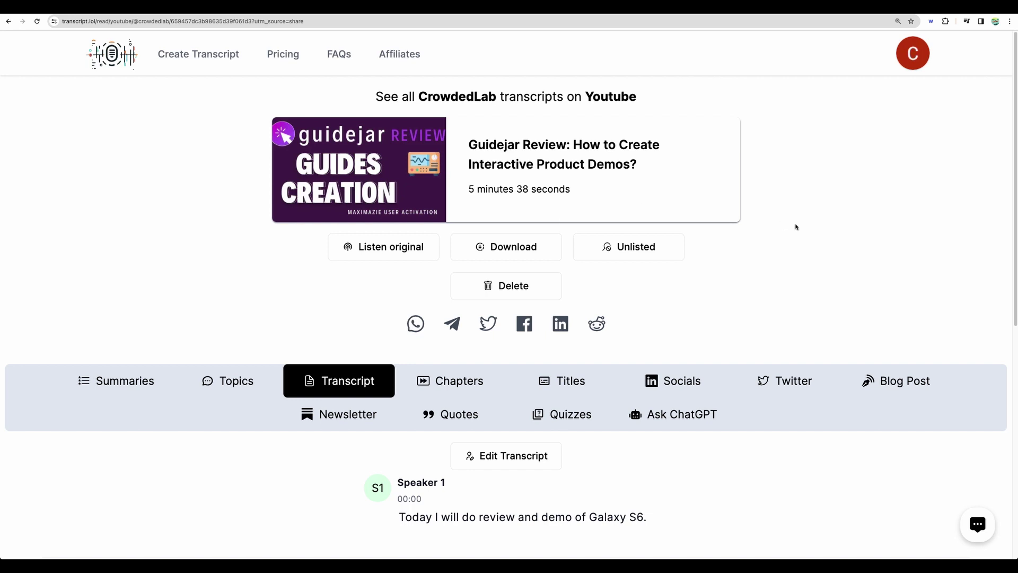
- Return to Your Transcripts, open the Guidejar Review transcript and view its suggested quotes
key("alt+Left")
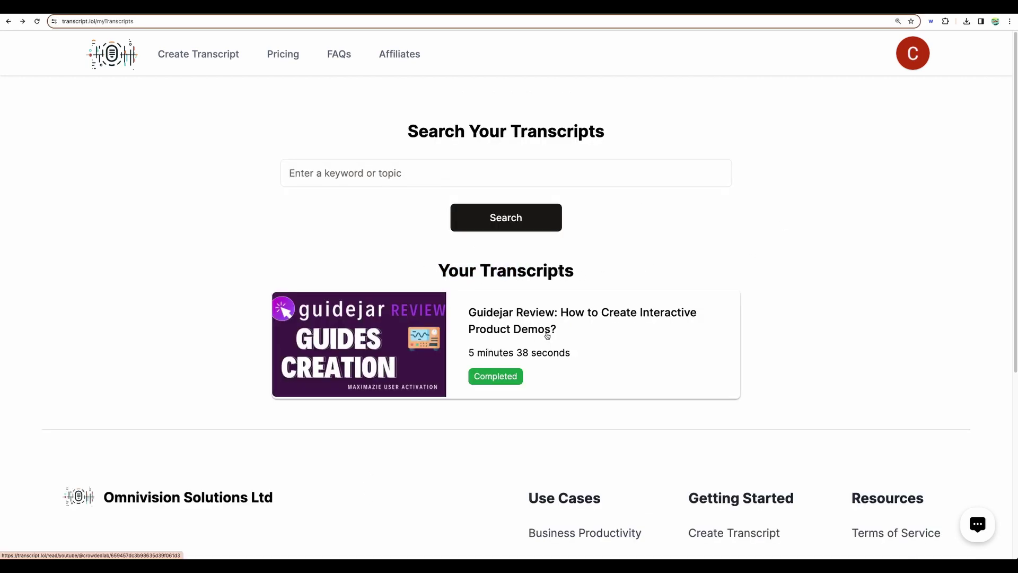
left_click(538, 329)
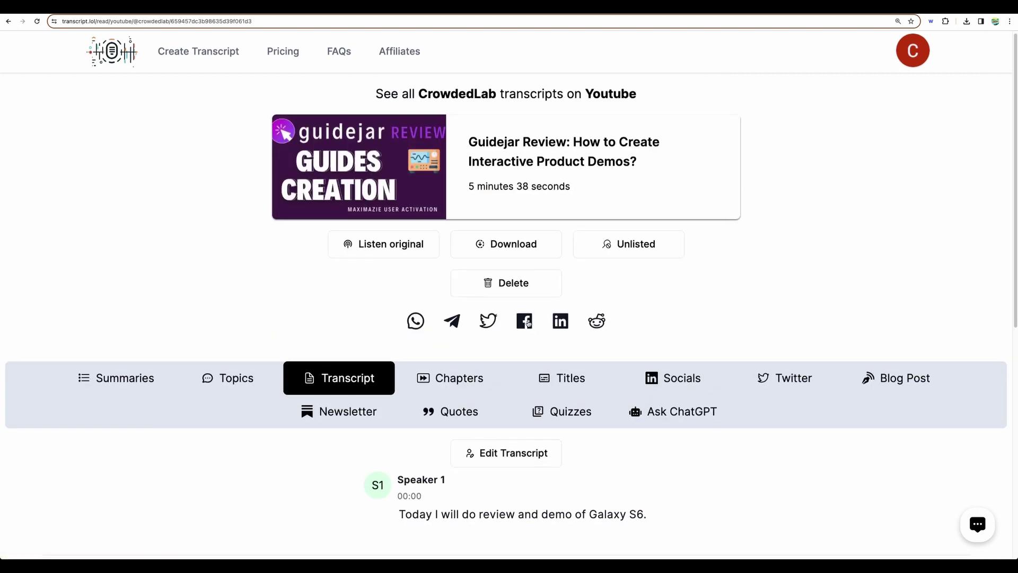
scroll(452, 249, "down", 3)
left_click(451, 244)
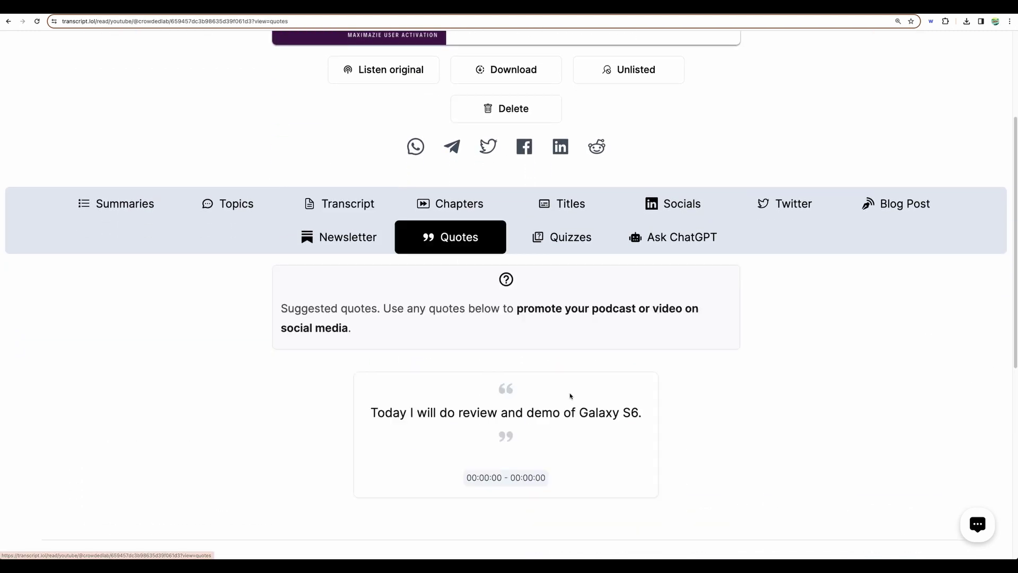
left_click_drag(413, 408, 640, 413)
left_click(571, 320)
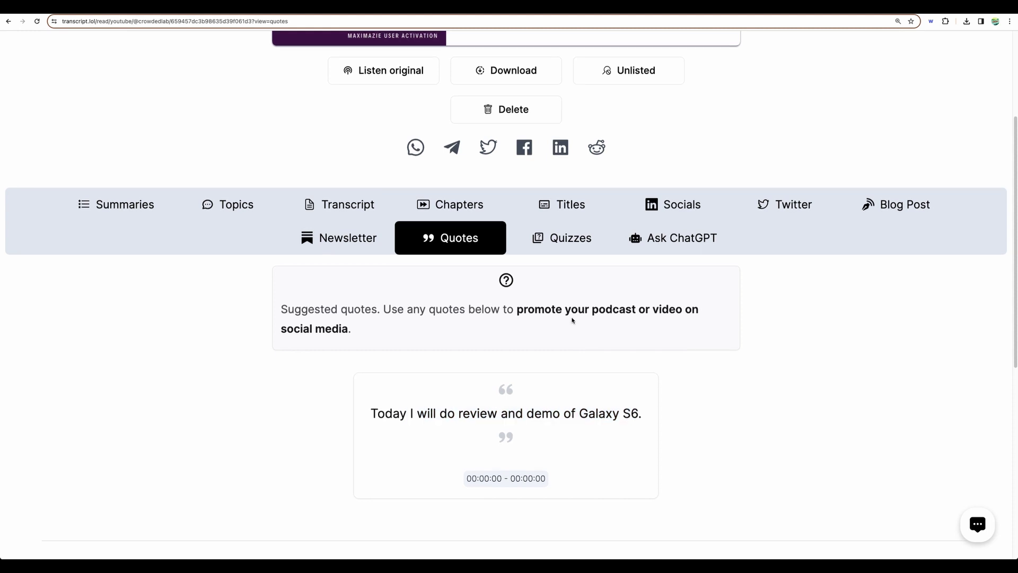
scroll(589, 312, "up", 3)
- Delete the Guidejar Review transcript and return to the now-empty transcript list
left_click(502, 286)
left_click(462, 331)
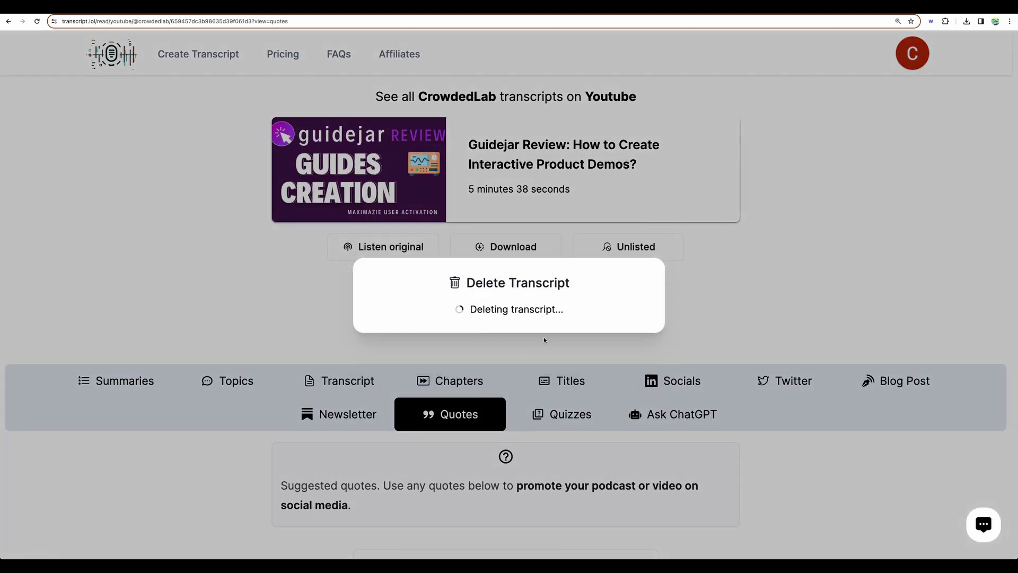
left_click(530, 329)
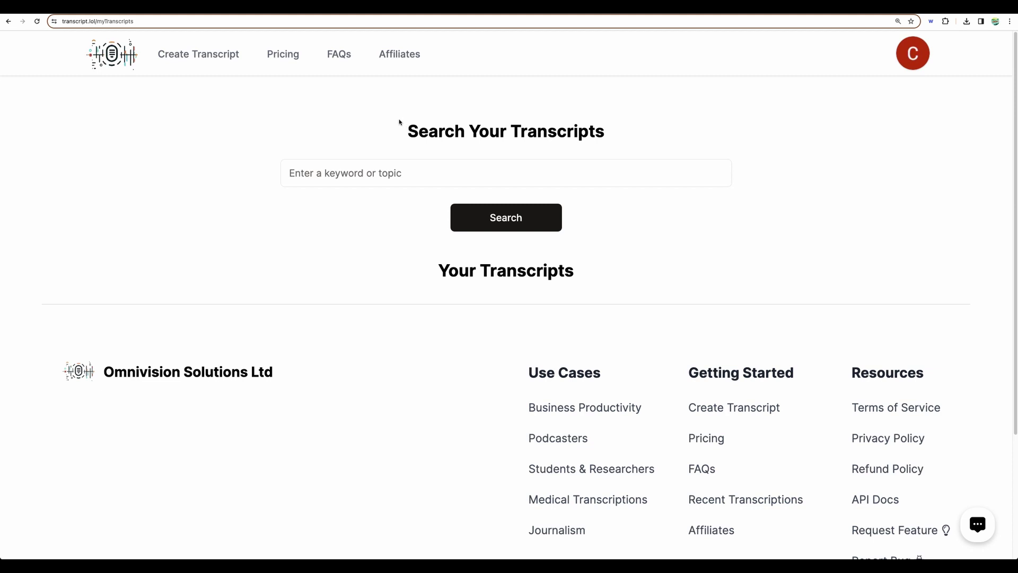
left_click_drag(395, 118, 582, 243)
left_click(625, 273)
- Start a new transcript with the pasted YouTube review link and Unlisted privacy
left_click(200, 60)
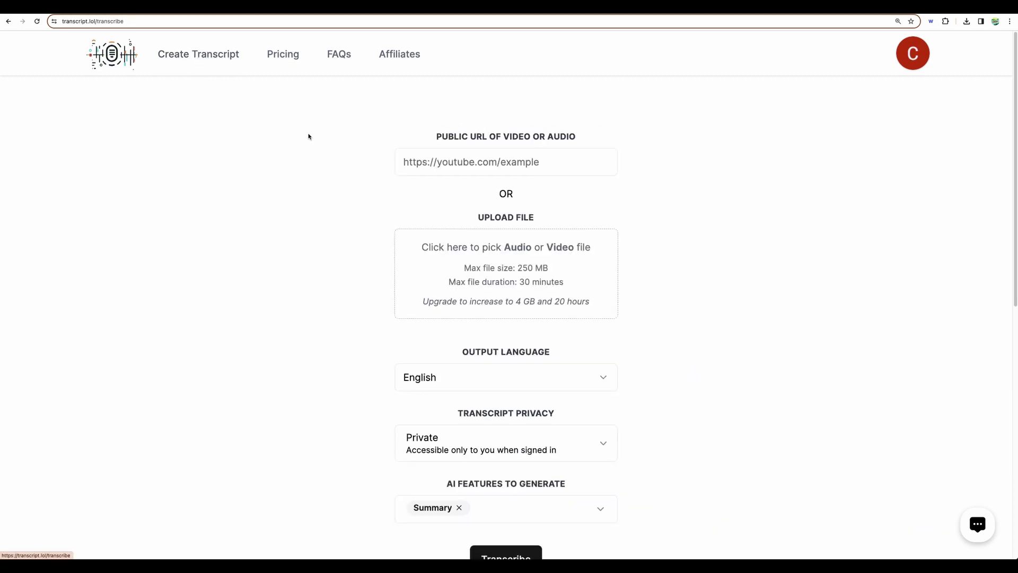
left_click(557, 164)
type("https://youtu.be/ms-p16HUvUs?feature=shared")
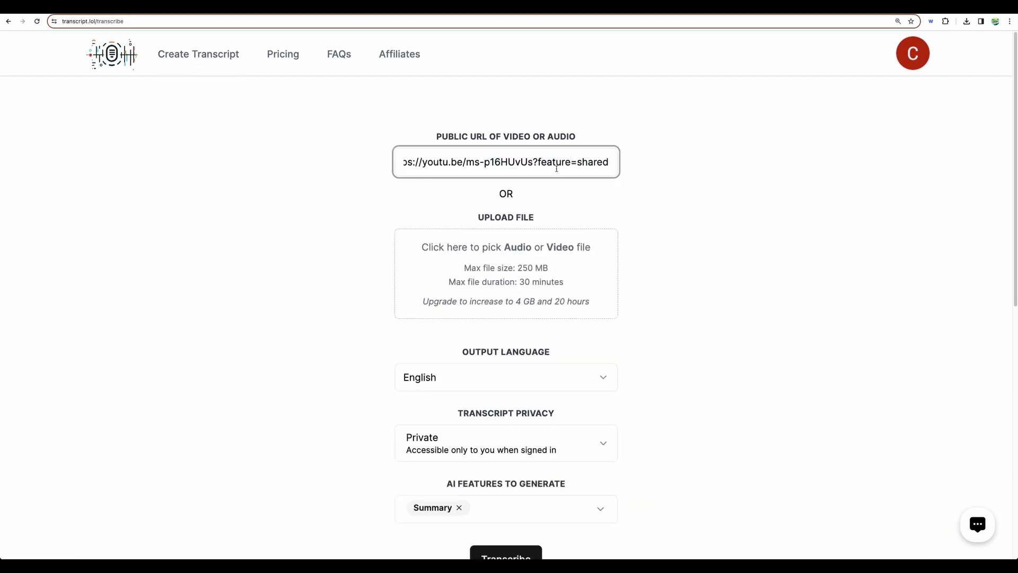
scroll(538, 269, "down", 3)
left_click(484, 309)
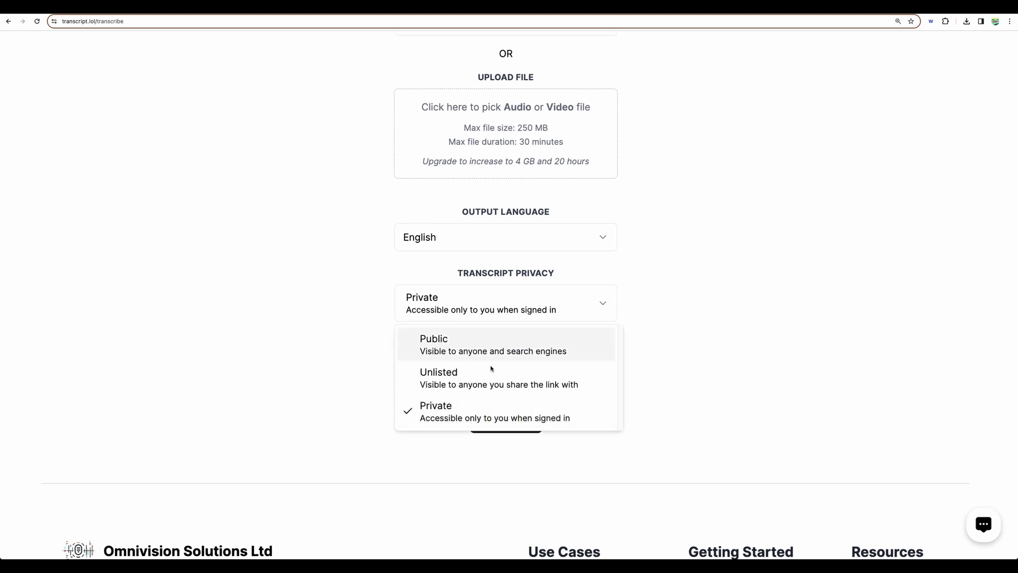
left_click(469, 373)
- Select all AI features from Topics through Quotes and submit the transcription
left_click(467, 376)
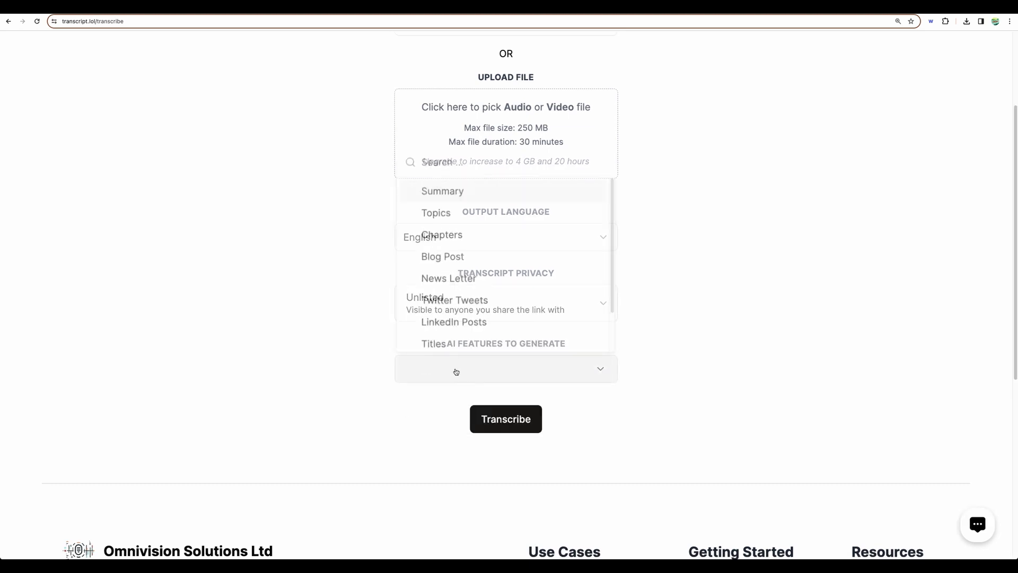
left_click(462, 209)
left_click(480, 232)
left_click(482, 255)
left_click(482, 278)
left_click(481, 299)
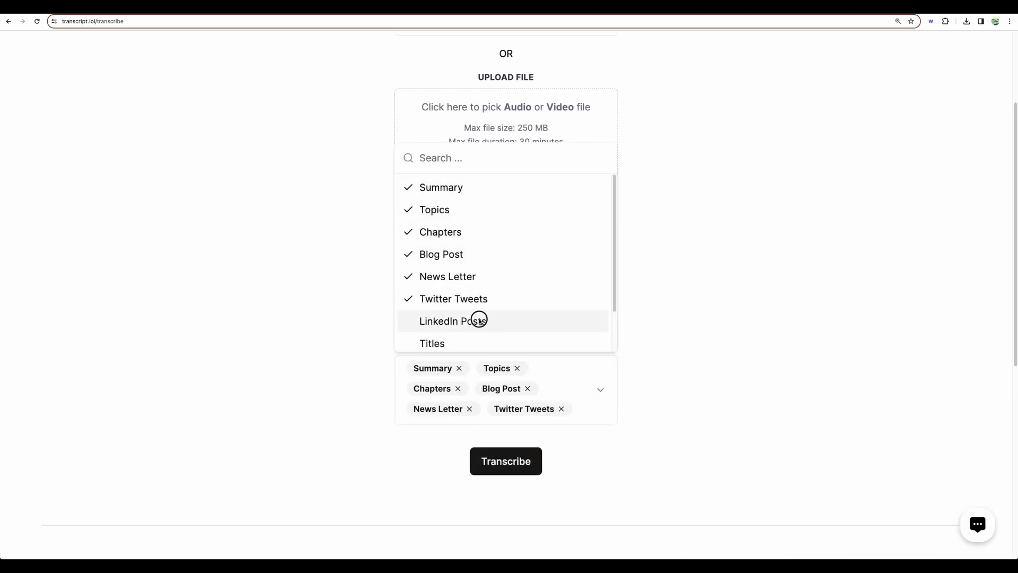
left_click(479, 321)
scroll(483, 317, "down", 1)
left_click(478, 294)
left_click(470, 314)
left_click(470, 338)
left_click(330, 252)
scroll(508, 326, "down", 5)
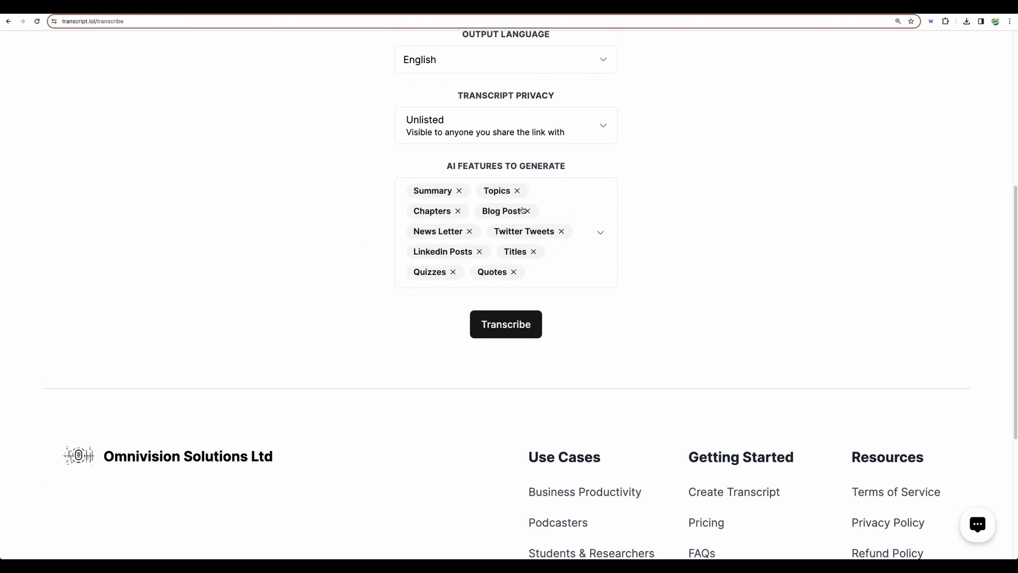
left_click(509, 323)
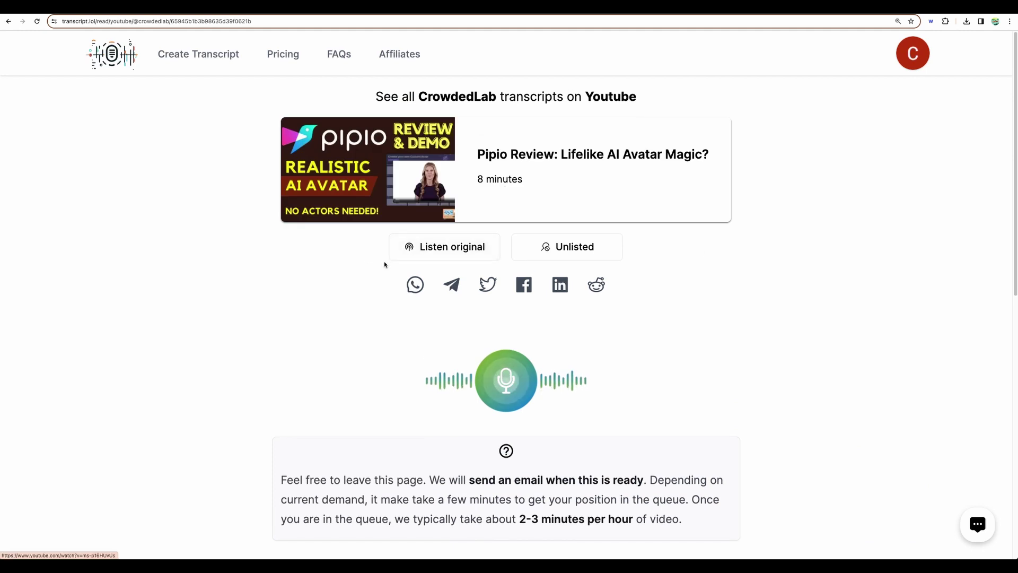
- Note the 8-minute duration and read through the Pipio video's summary bullets
left_click_drag(476, 180, 526, 179)
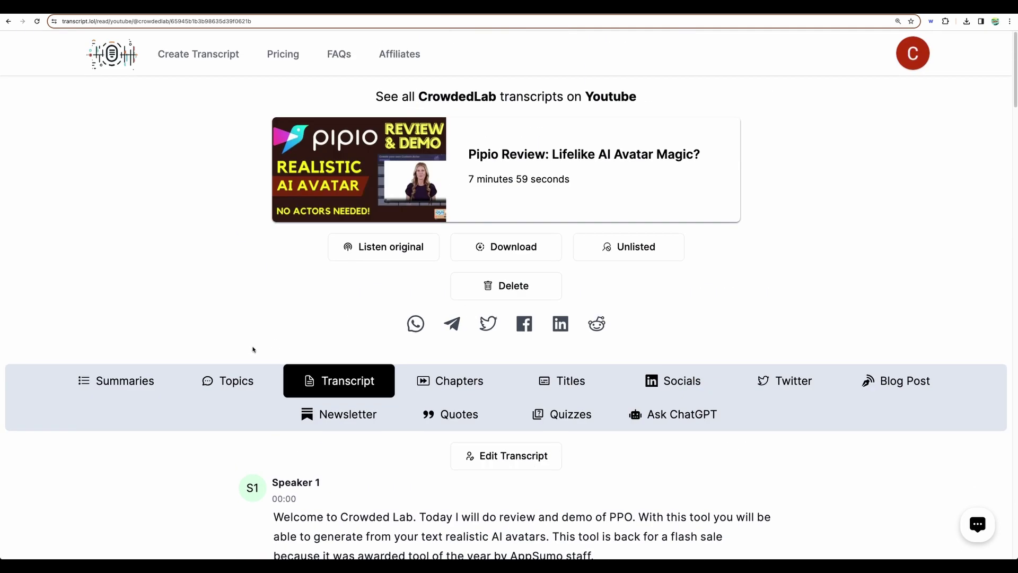
left_click(141, 391)
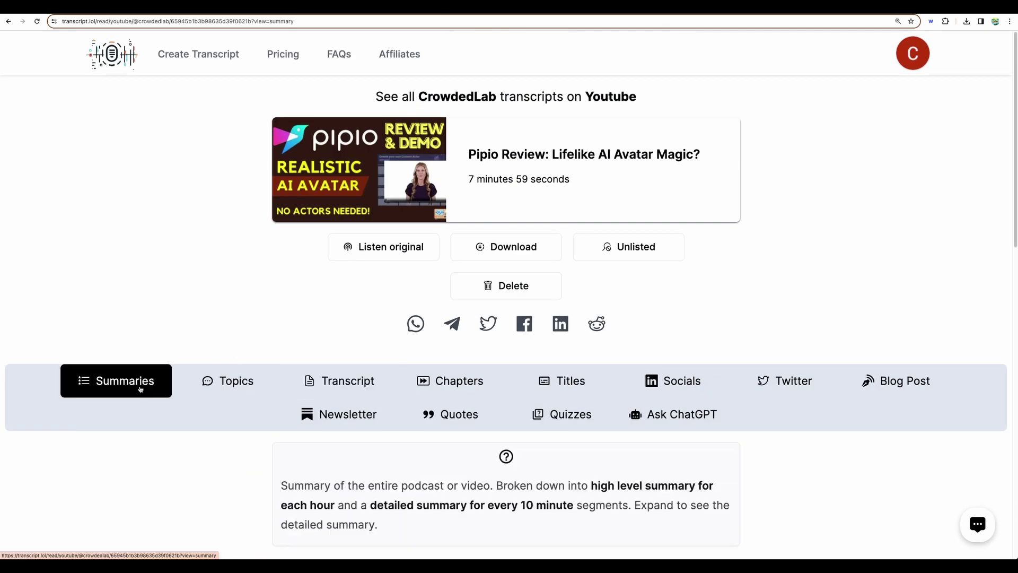
scroll(511, 286, "down", 8)
left_click_drag(273, 196, 587, 412)
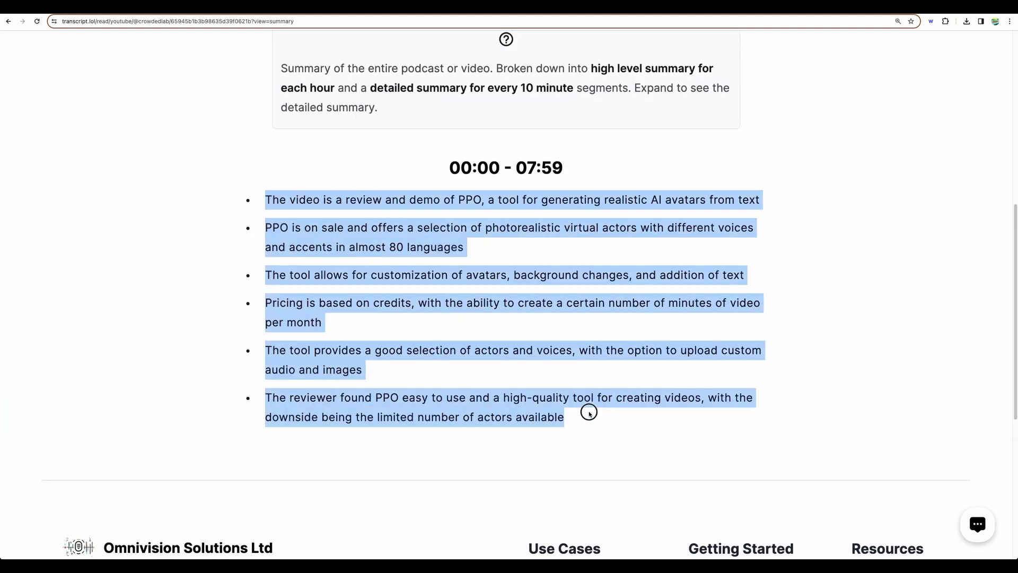
left_click(549, 409)
scroll(523, 393, "up", 6)
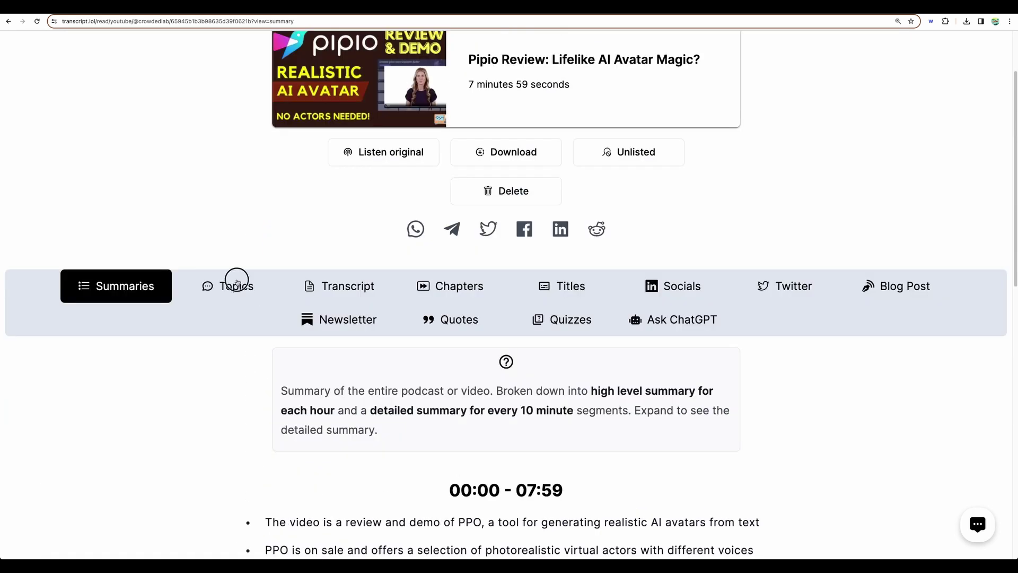
- Look over the topics discussed, from PPO to tool limitations
left_click(235, 282)
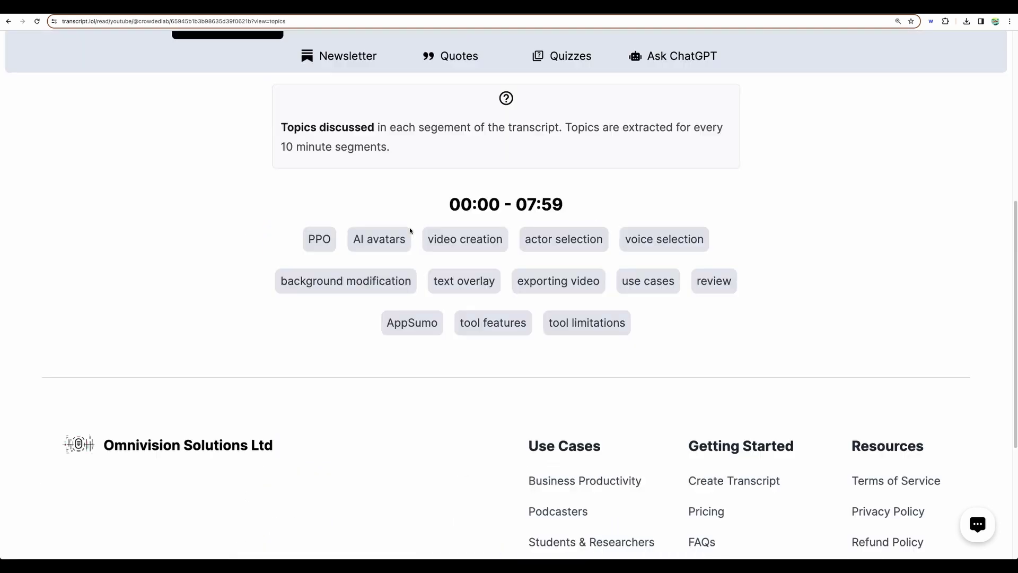
left_click_drag(308, 237, 620, 325)
left_click(316, 235)
left_click_drag(312, 237, 639, 332)
scroll(639, 332, "up", 3)
- Scroll through the full Pipio Review transcript text
left_click(340, 149)
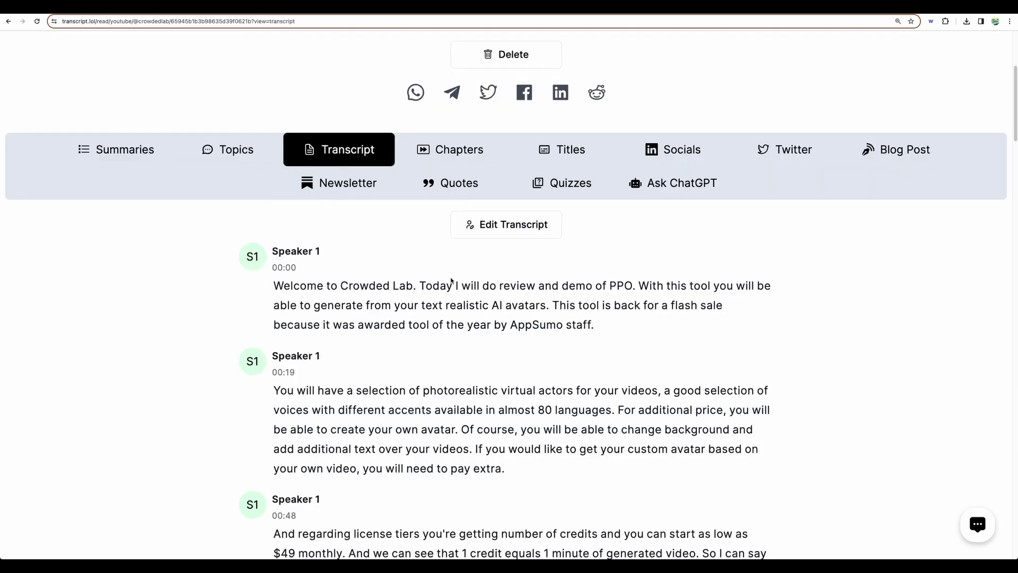
left_click_drag(436, 390, 447, 410)
scroll(443, 235, "down", 6)
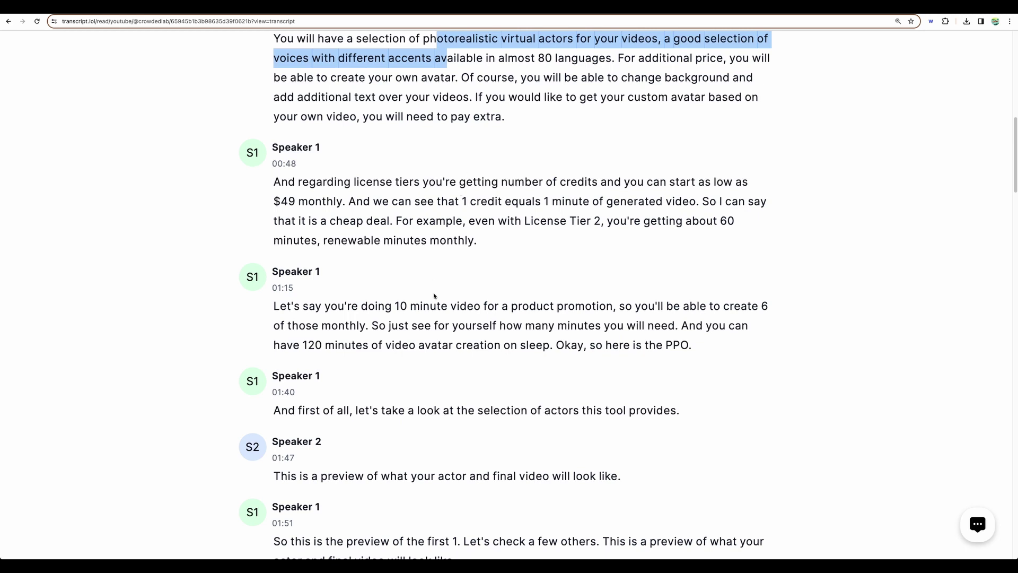
scroll(439, 318, "down", 3)
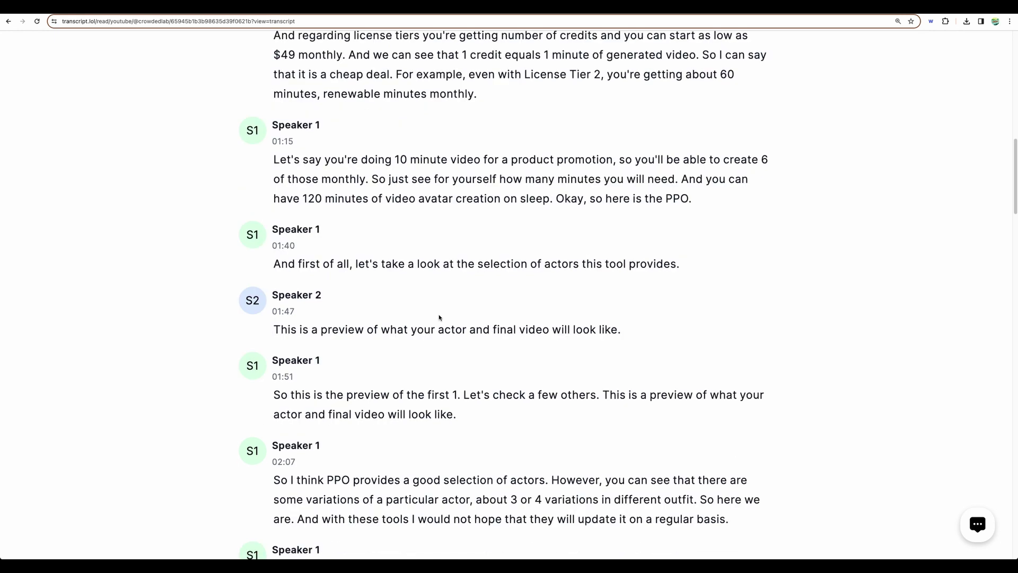
scroll(440, 317, "down", 1)
scroll(439, 316, "up", 10)
scroll(439, 317, "down", 3)
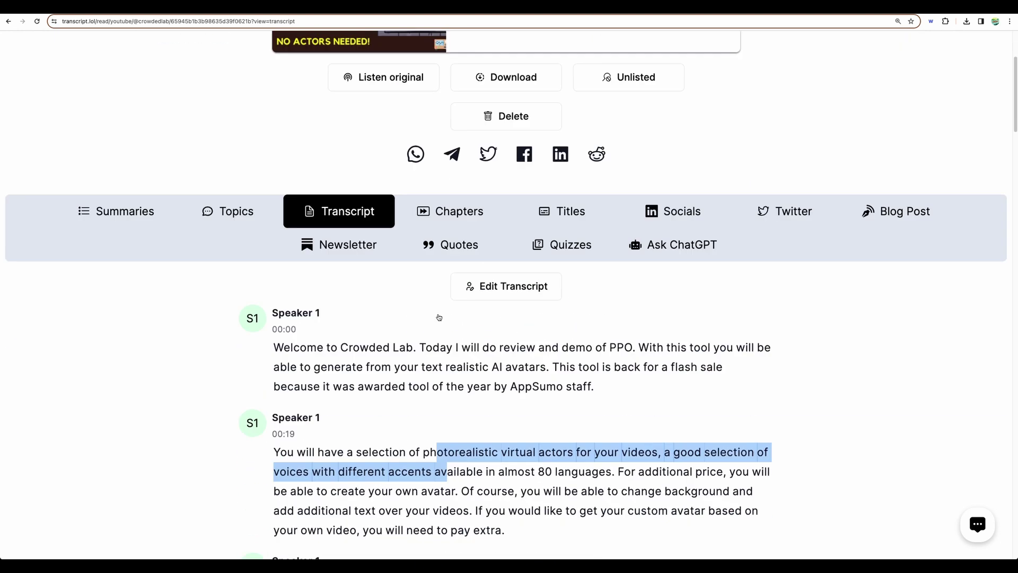
left_click(620, 348)
- Replace 'PPO' with 'Pipio' in the first paragraph and save the transcript
left_click(547, 290)
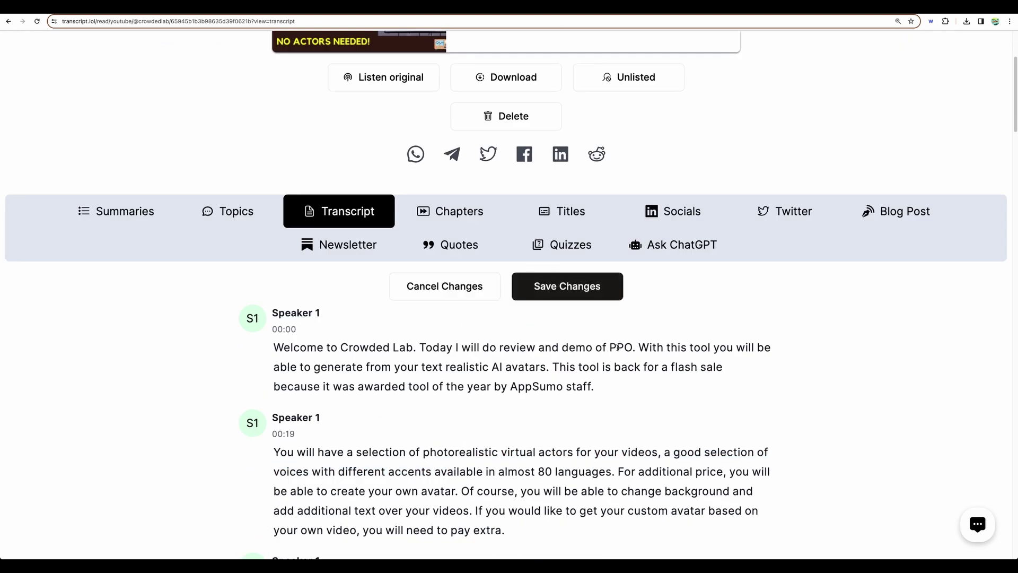
left_click(619, 347)
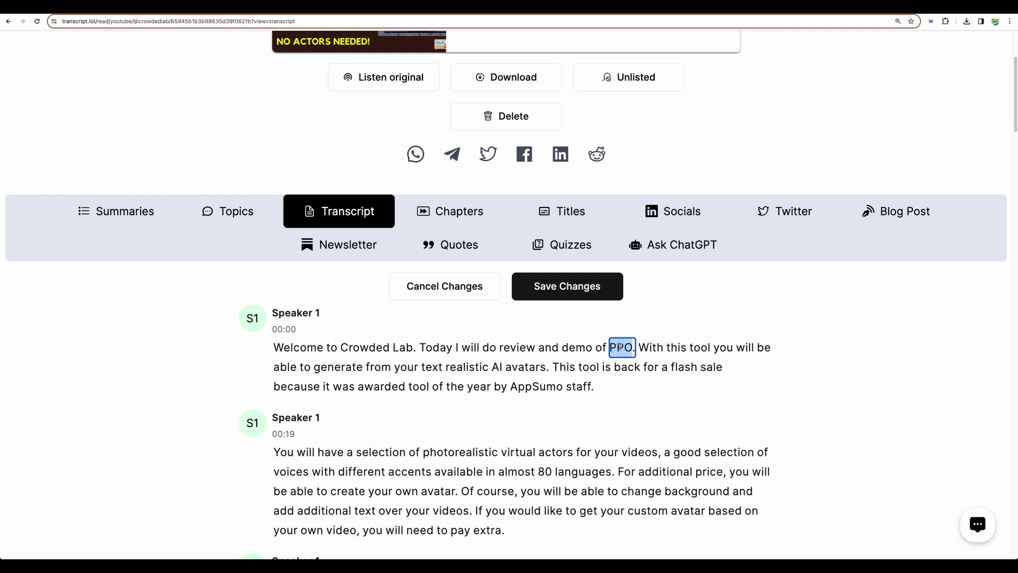
type("Pip")
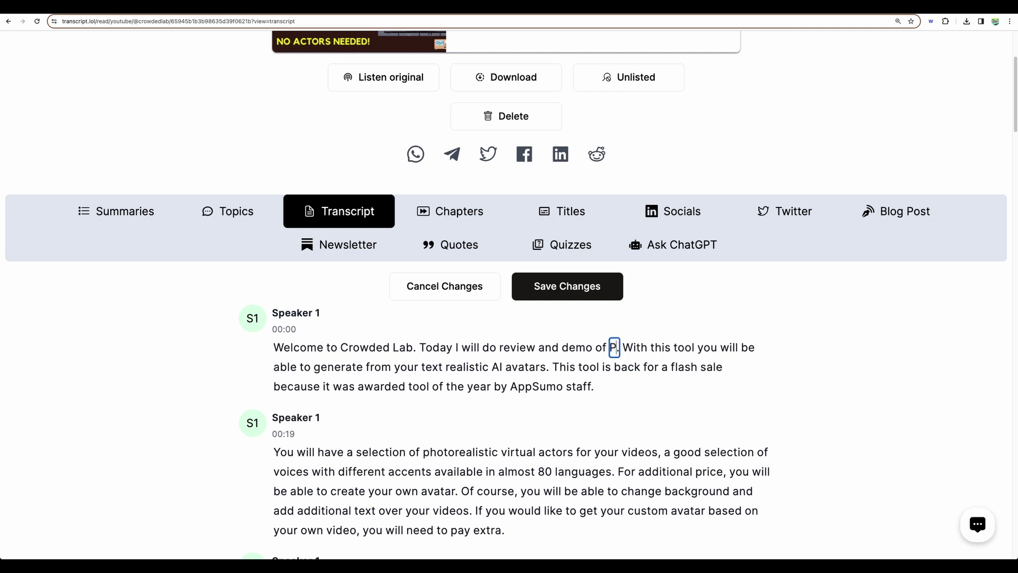
type("io")
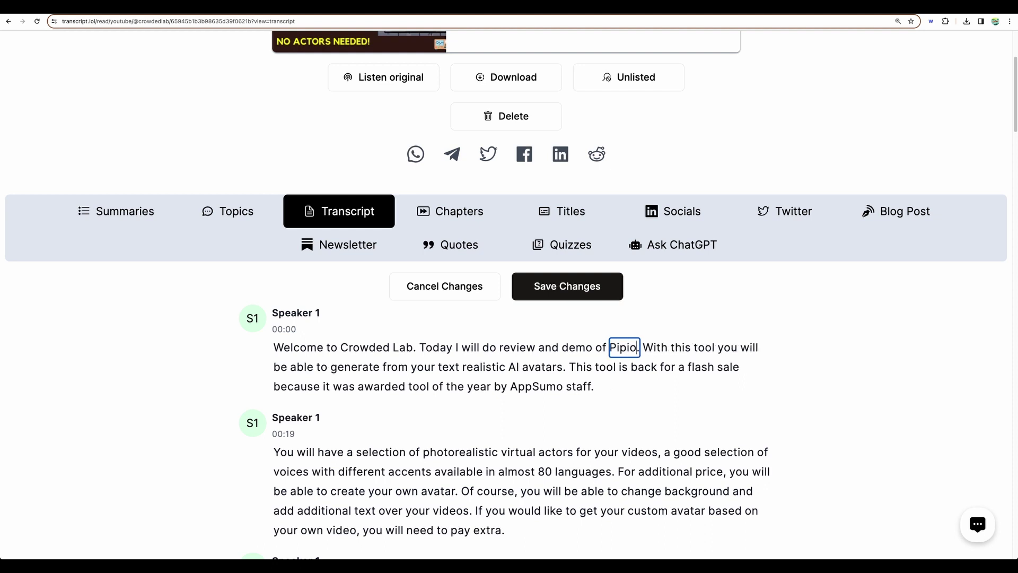
left_click(605, 286)
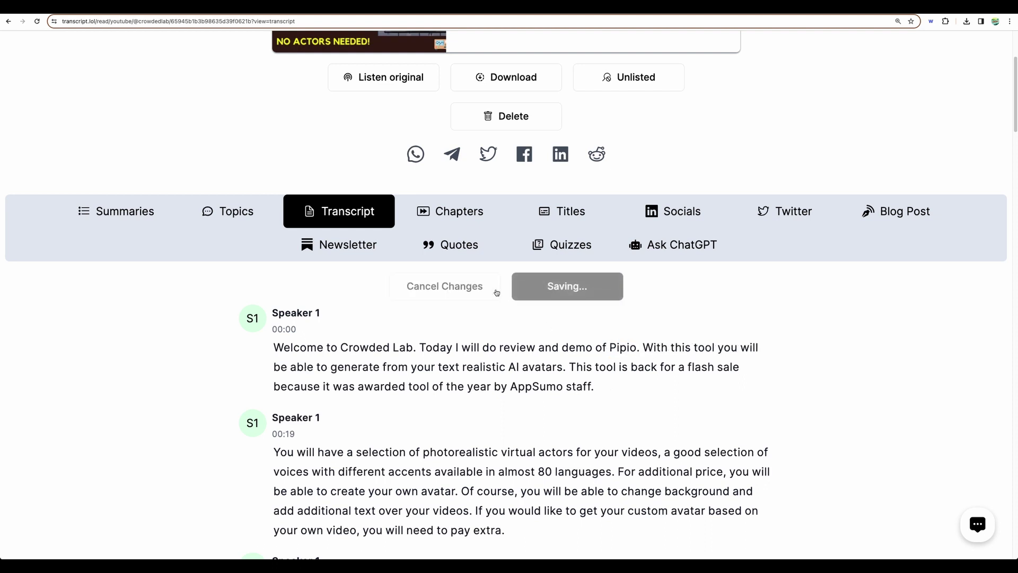
left_click(455, 387)
- Scroll through the five generated timestamped chapters
scroll(458, 387, "down", 6)
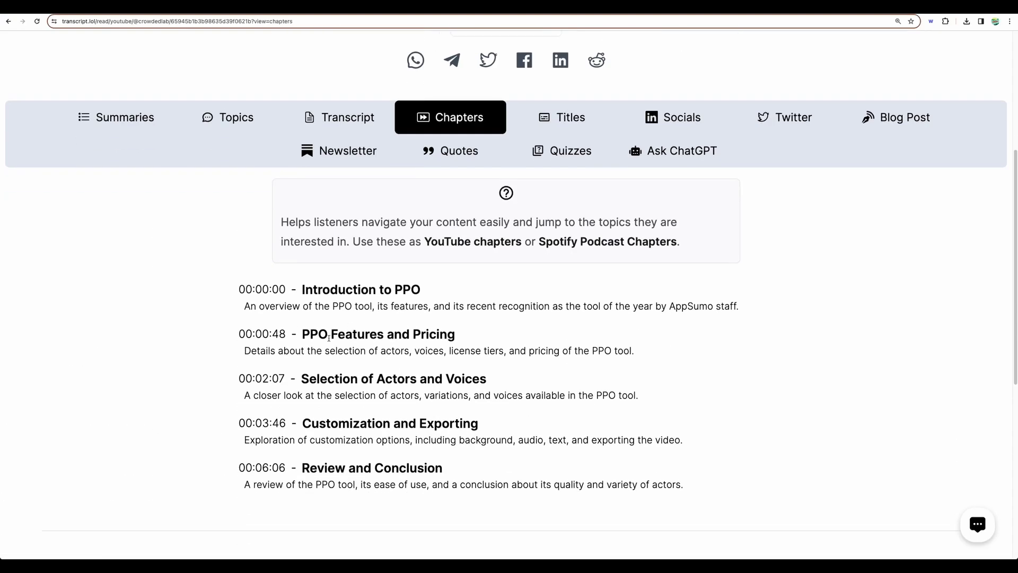
scroll(444, 413, "up", 3)
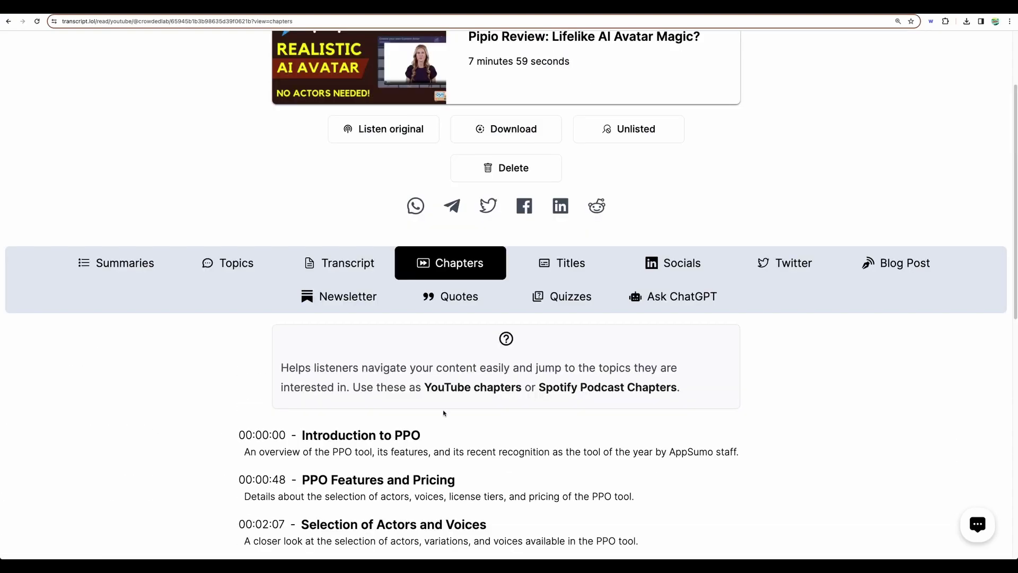
scroll(444, 435, "down", 6)
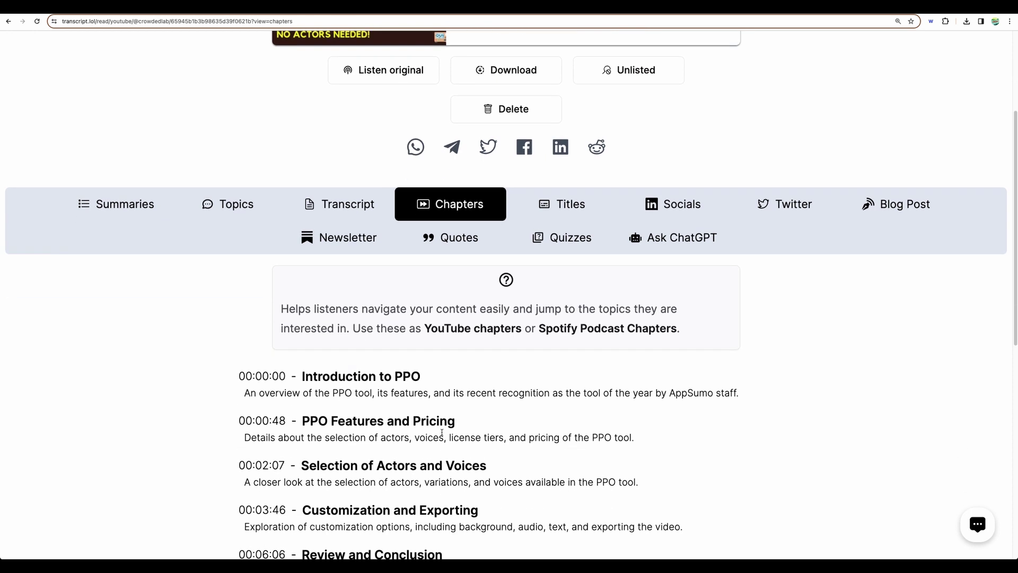
scroll(441, 431, "up", 5)
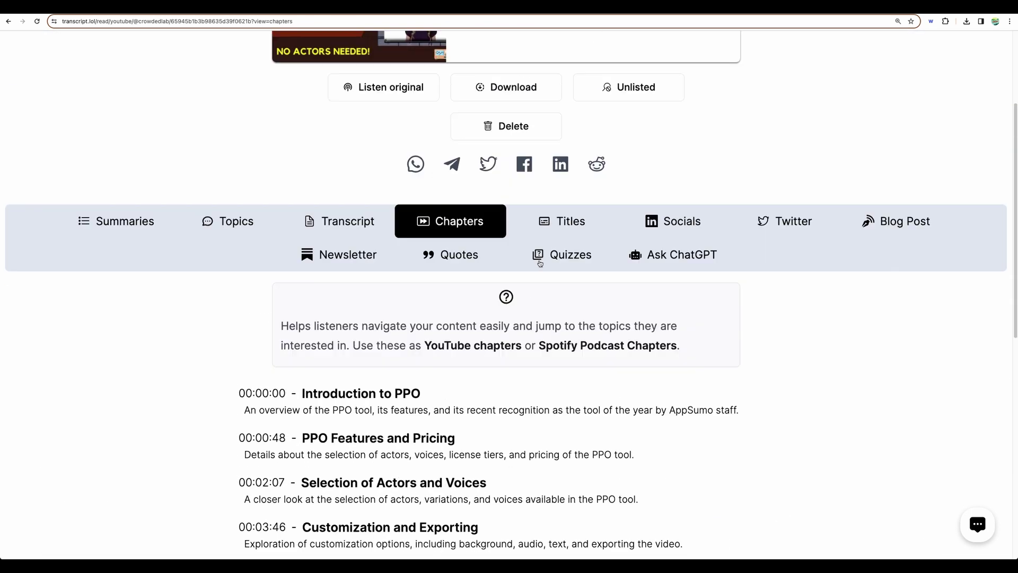
- Check the suggested titles and LinkedIn posts, then bring up the suggested tweets
left_click(568, 220)
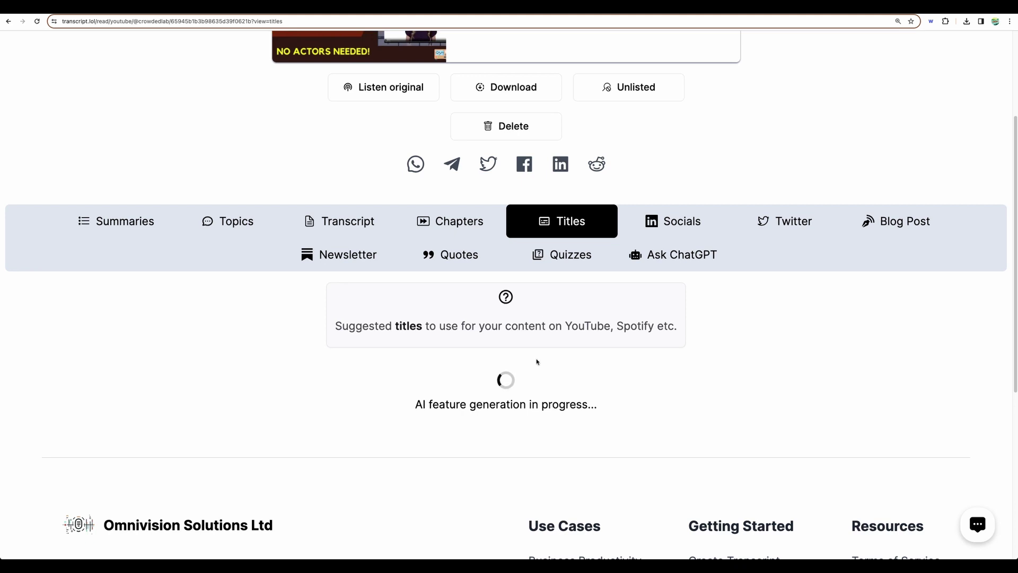
left_click(683, 221)
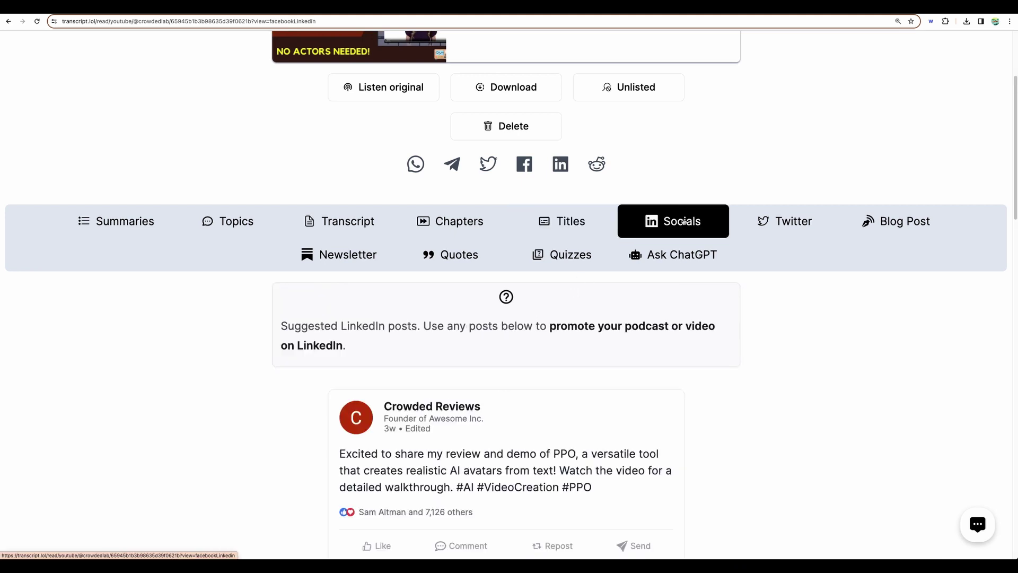
scroll(557, 268, "down", 3)
scroll(560, 269, "down", 3)
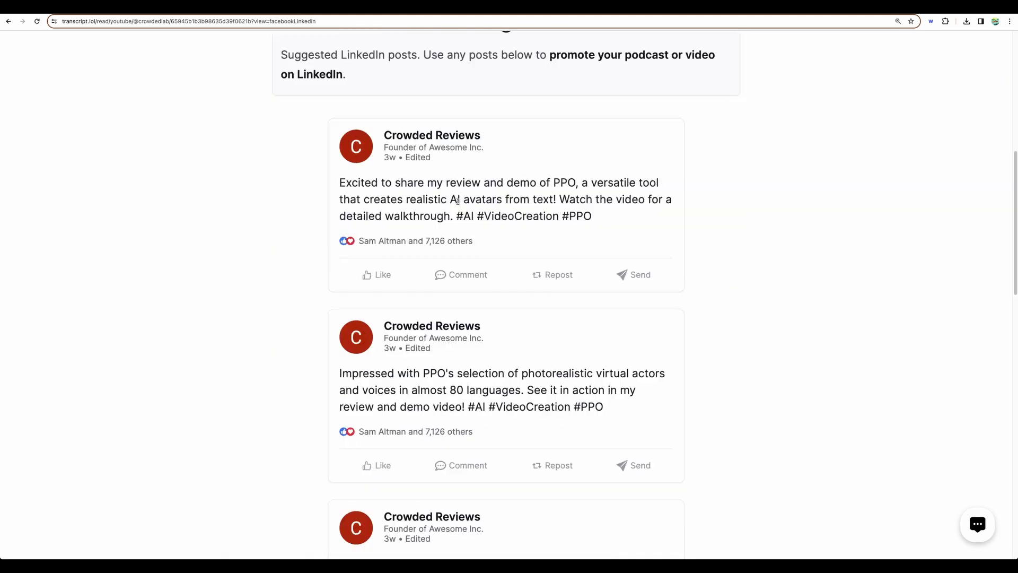
left_click(586, 278)
left_click_drag(407, 183, 606, 218)
left_click(606, 218)
scroll(530, 238, "up", 2)
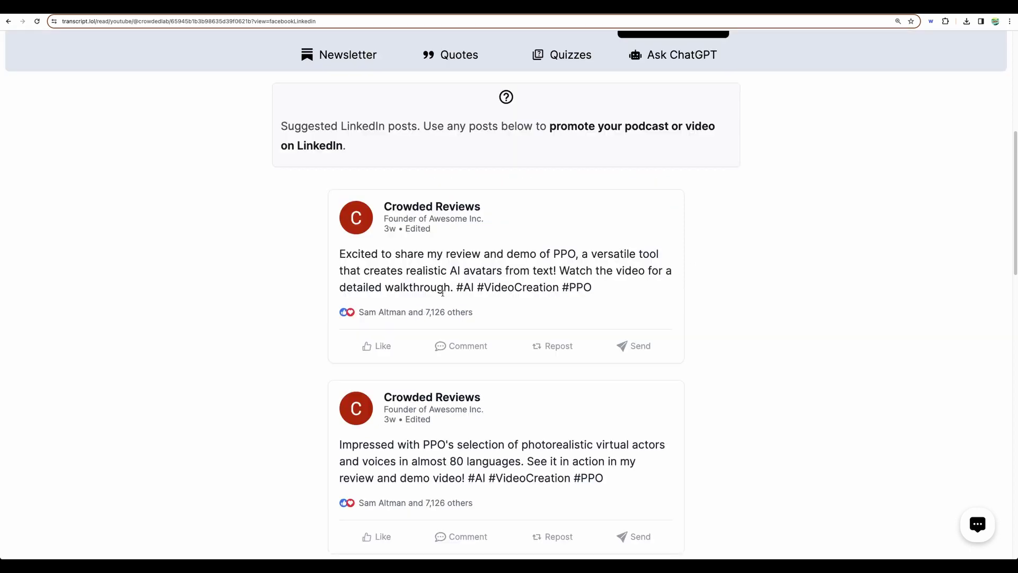
left_click_drag(382, 272, 505, 300)
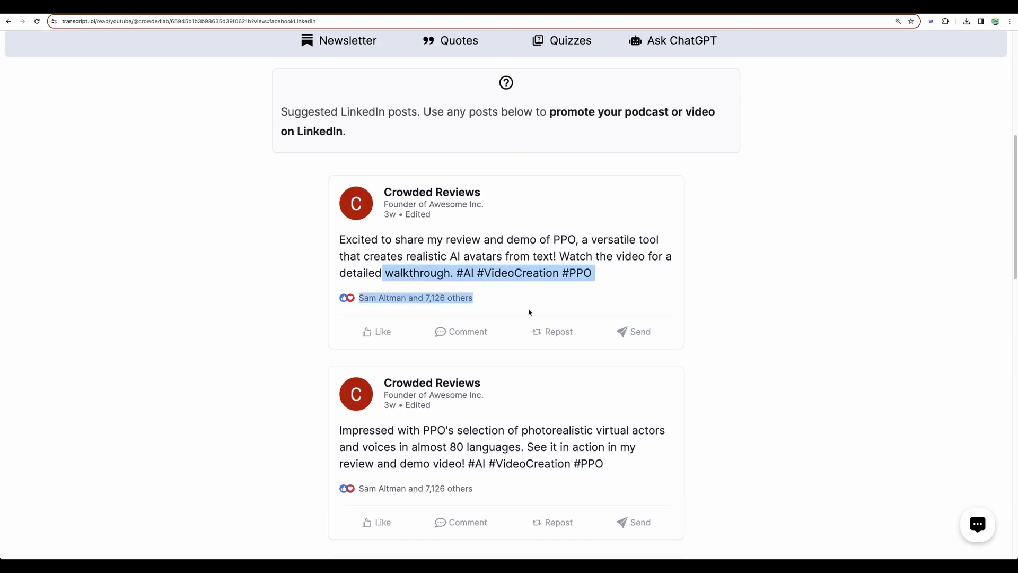
left_click(506, 301)
scroll(469, 332, "up", 5)
left_click(785, 228)
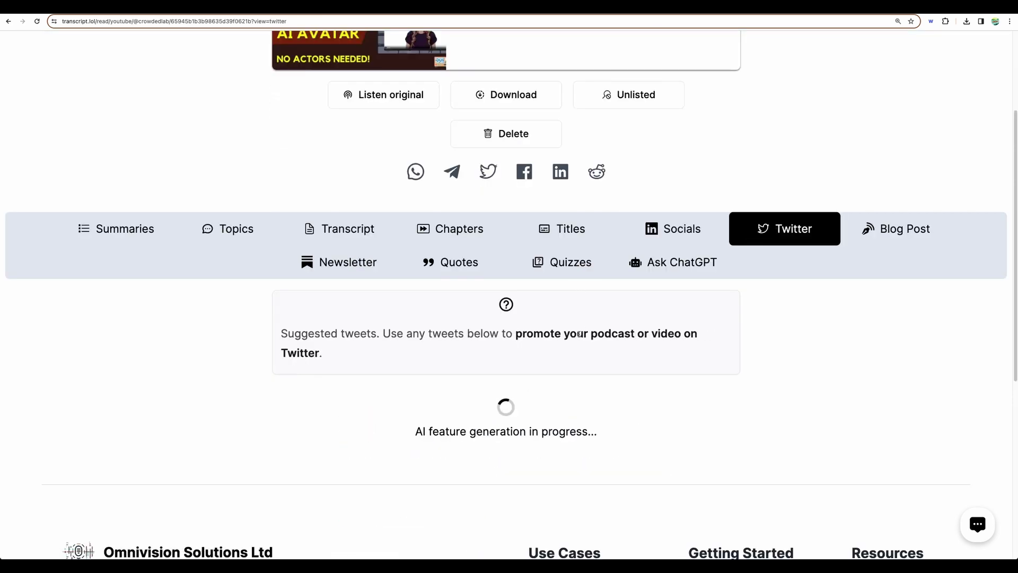
- Show the SEO blog post 'PPO Review and Demo: Create Realistic AI Avatars for Your Videos' and scroll through it
left_click(904, 236)
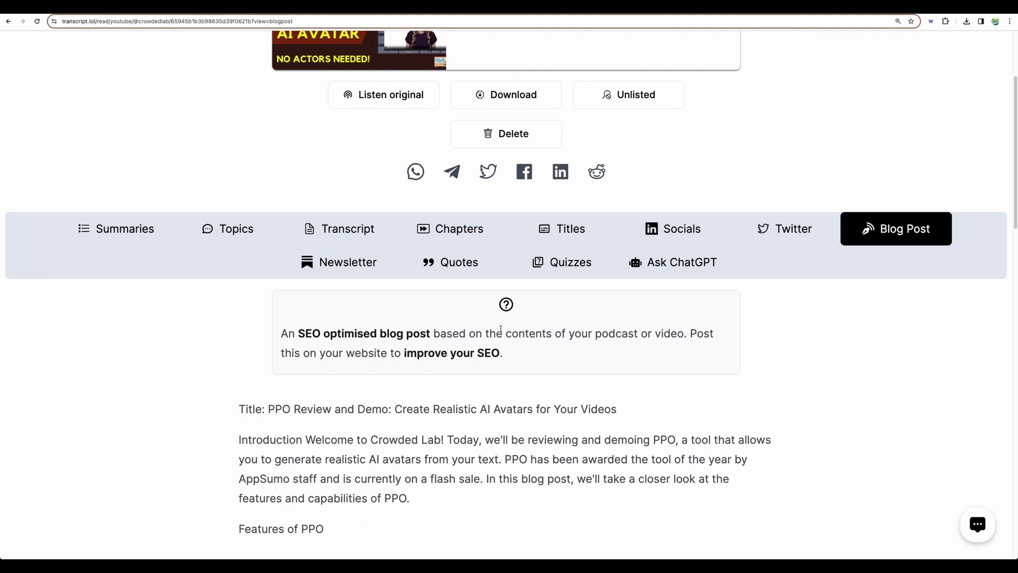
scroll(455, 297, "down", 15)
scroll(454, 297, "up", 8)
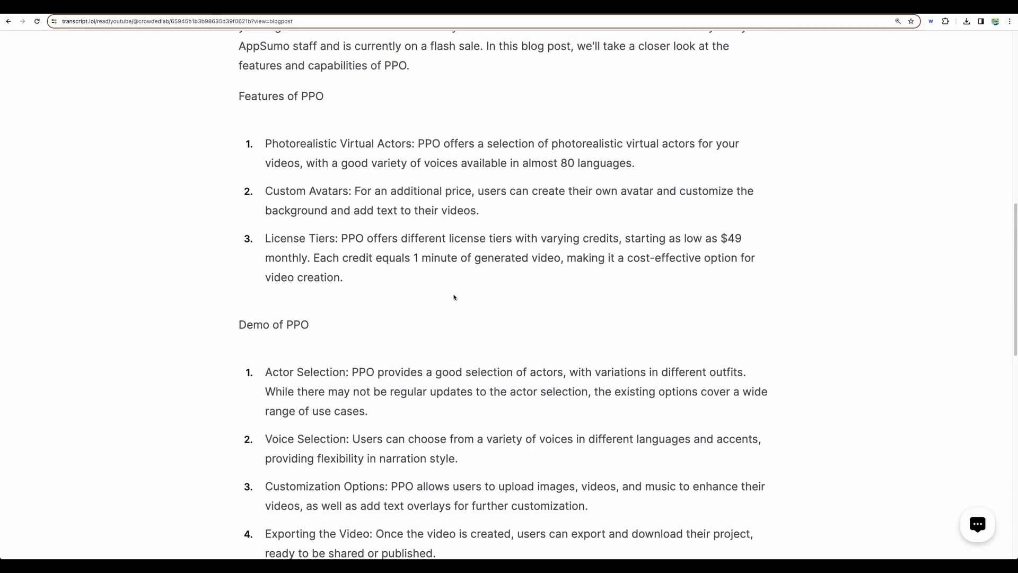
scroll(454, 297, "up", 3)
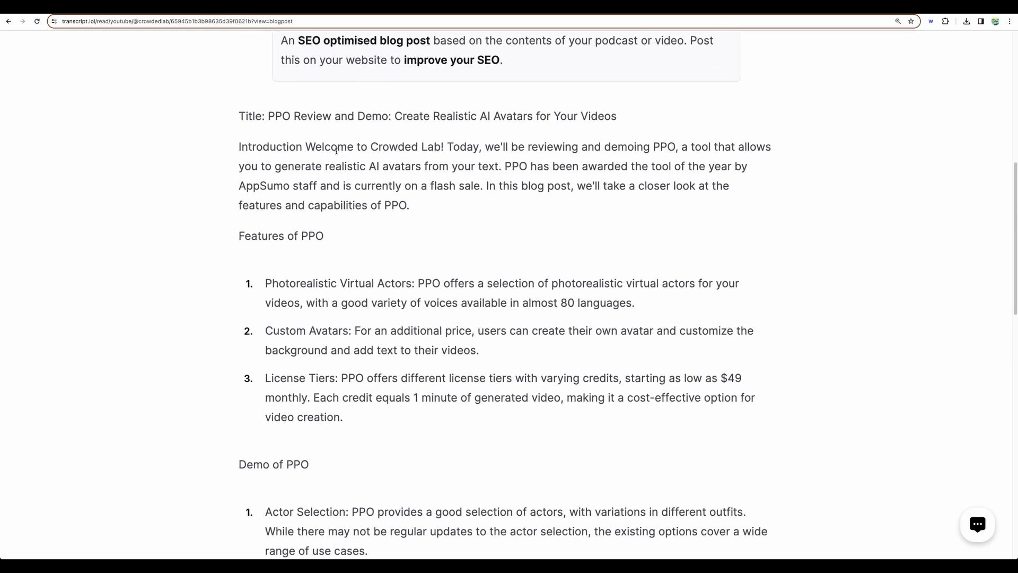
scroll(427, 357, "up", 5)
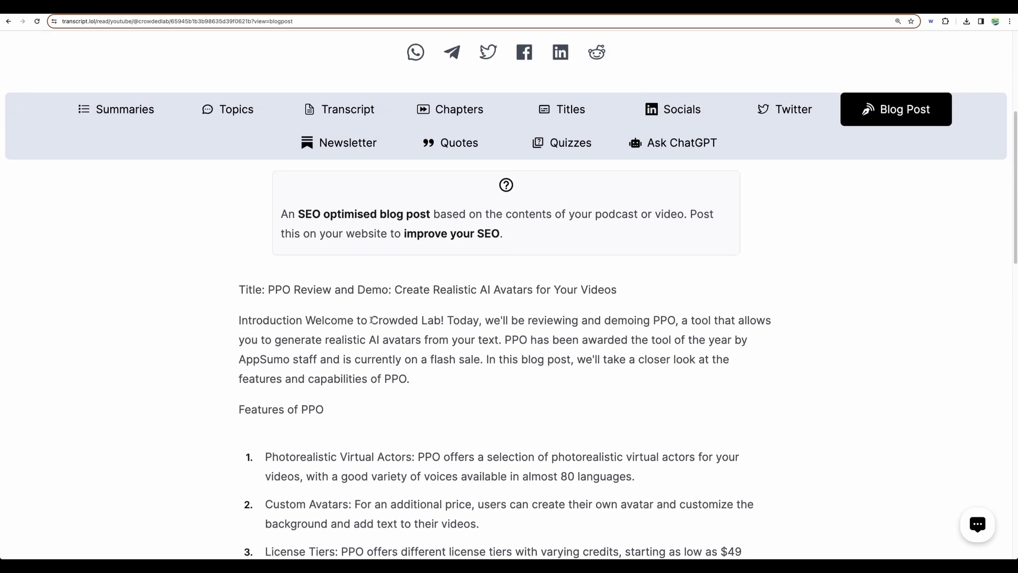
scroll(427, 357, "down", 2)
- Highlight passages of the blog post, including its closing paragraphs, and scroll back through it
left_click_drag(228, 217, 467, 306)
scroll(462, 310, "down", 12)
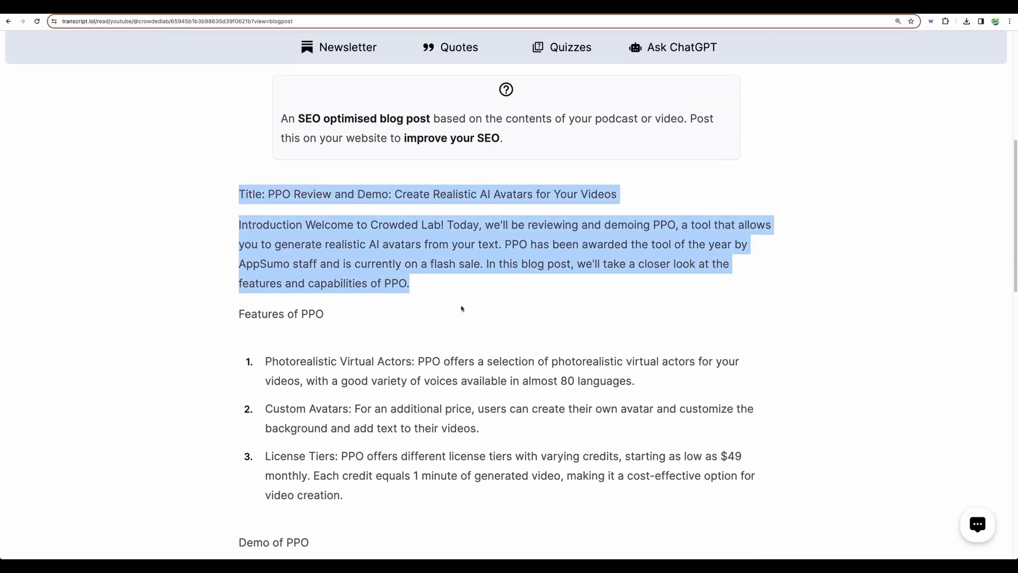
left_click_drag(375, 356, 332, 257)
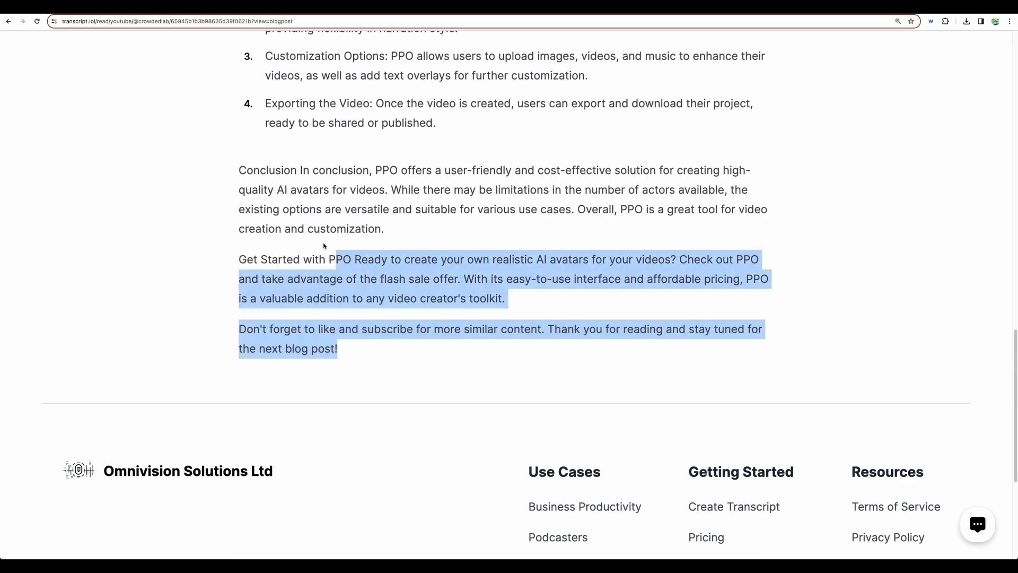
scroll(320, 243, "up", 10)
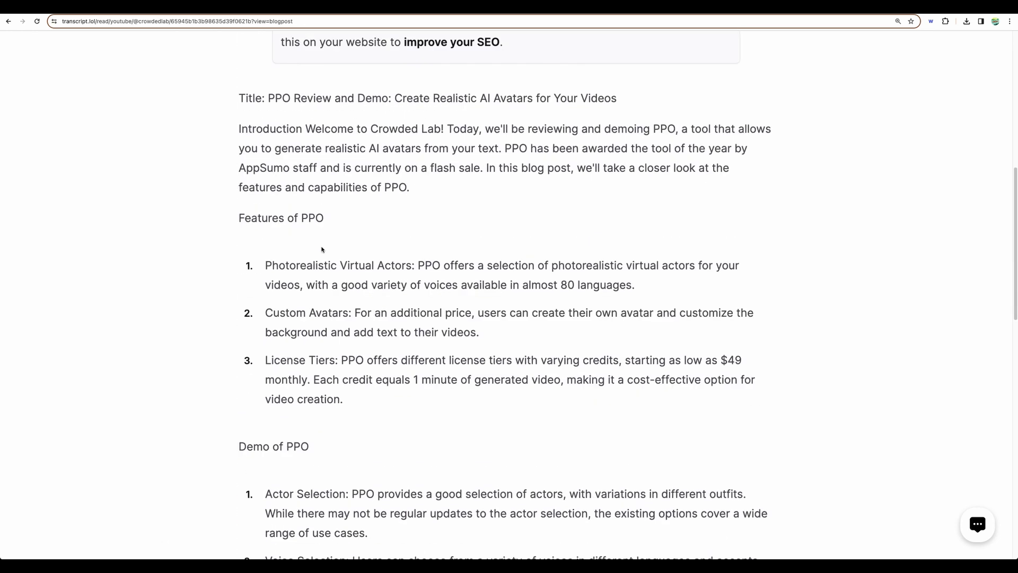
scroll(322, 248, "up", 3)
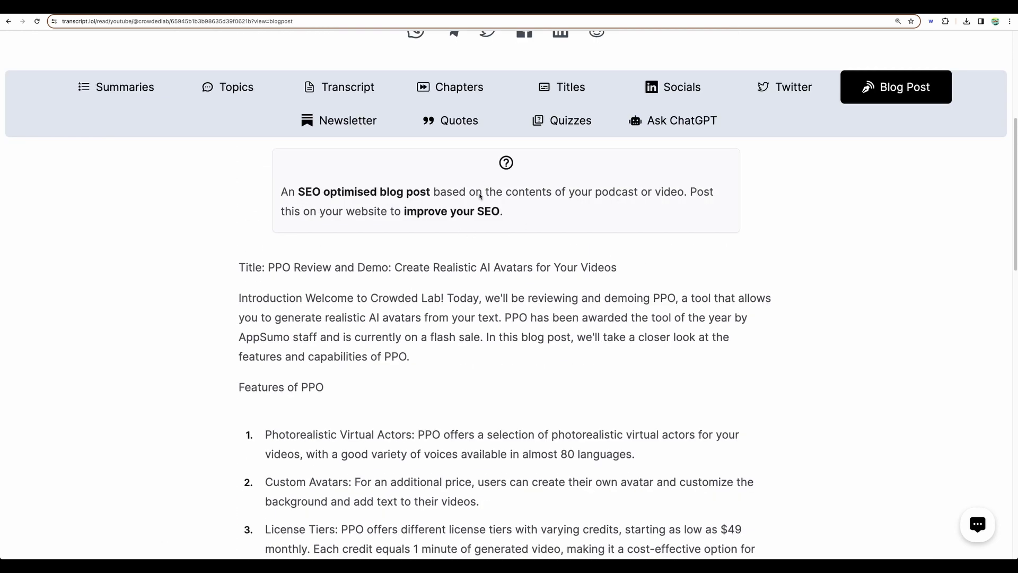
scroll(391, 242, "up", 5)
scroll(523, 300, "down", 5)
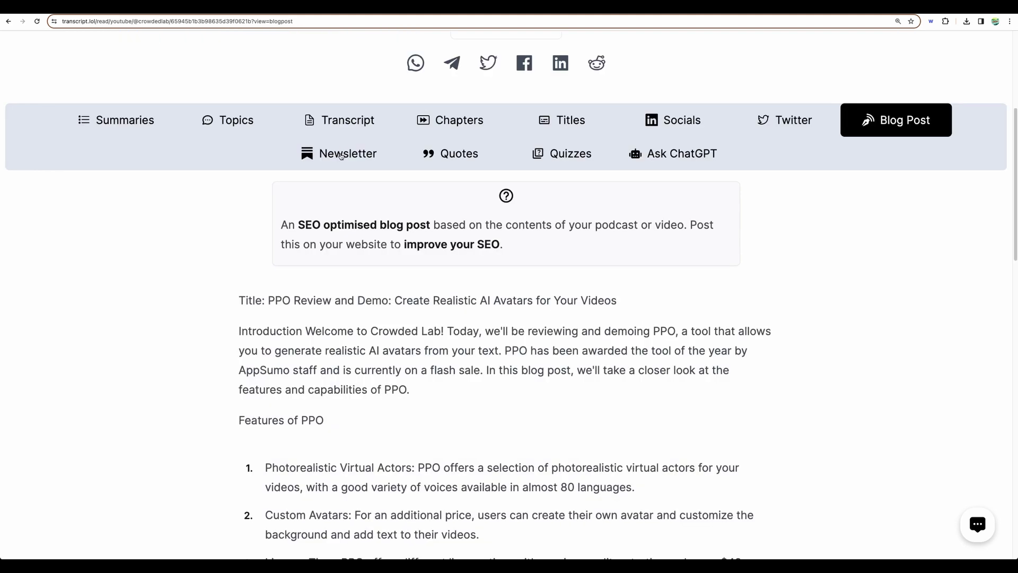
- Read through the Pipio review's generated newsletter, selecting one of its passages
left_click(341, 155)
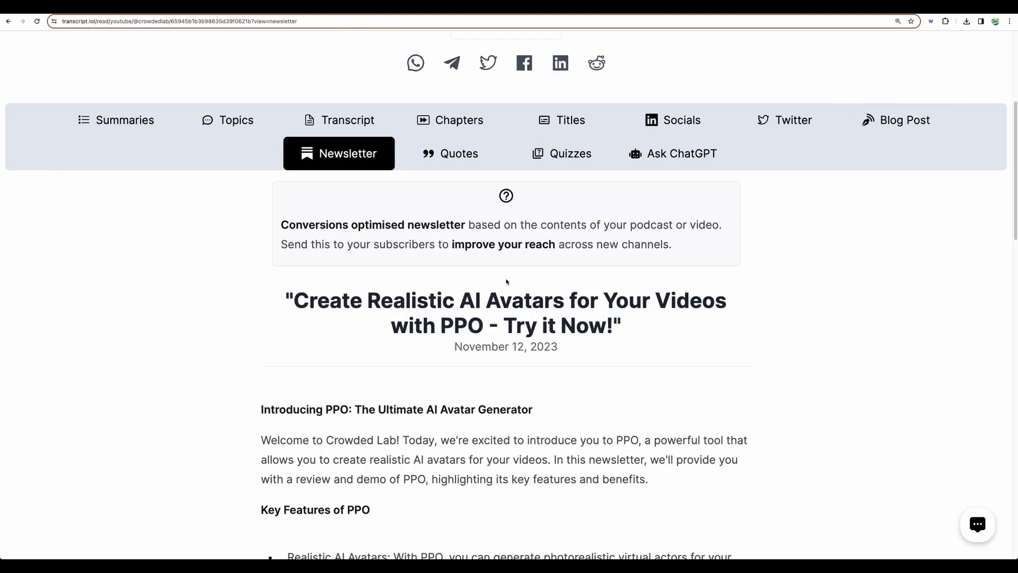
scroll(512, 286, "down", 10)
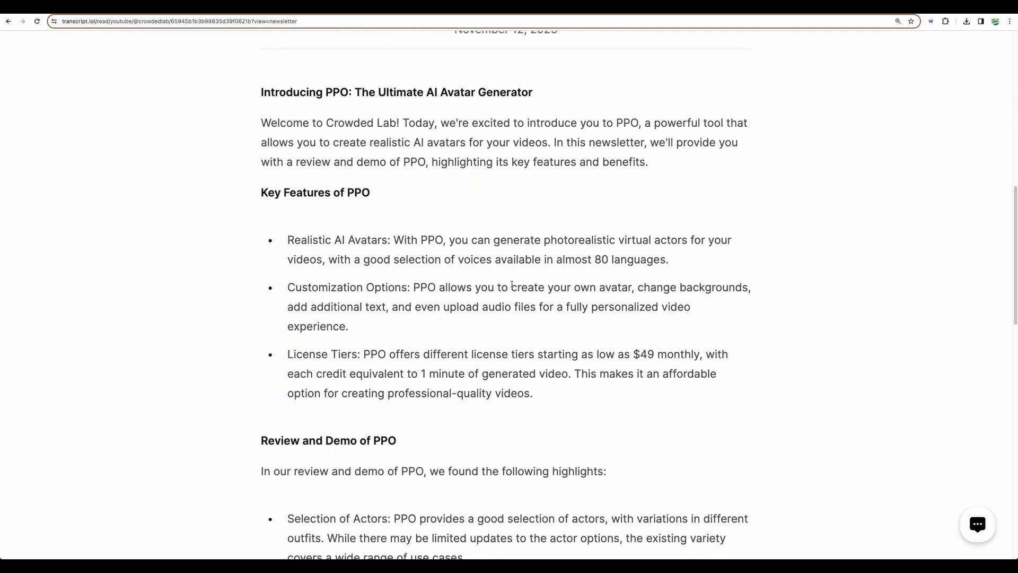
scroll(512, 283, "down", 3)
scroll(512, 286, "up", 8)
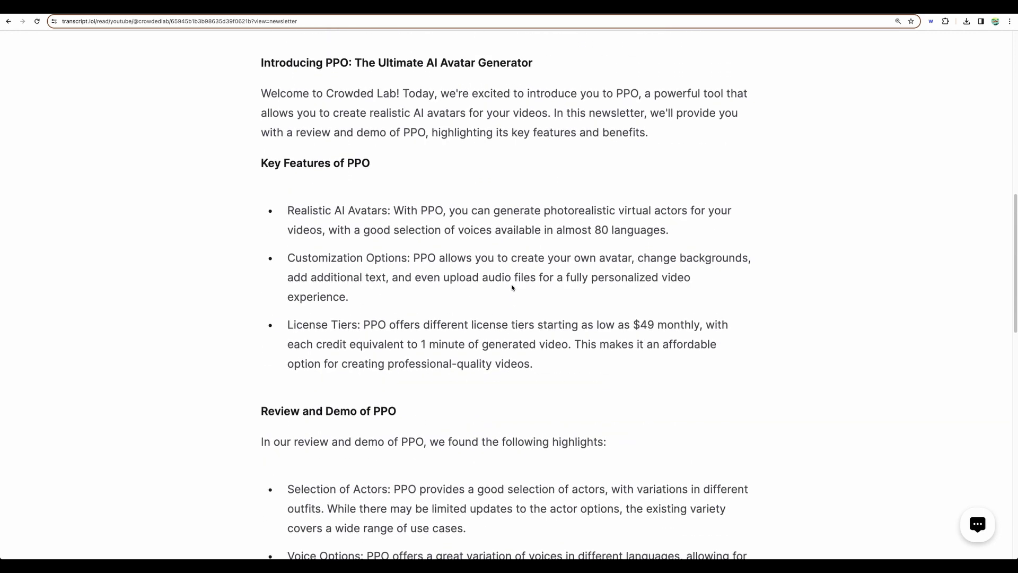
scroll(864, 119, "up", 6)
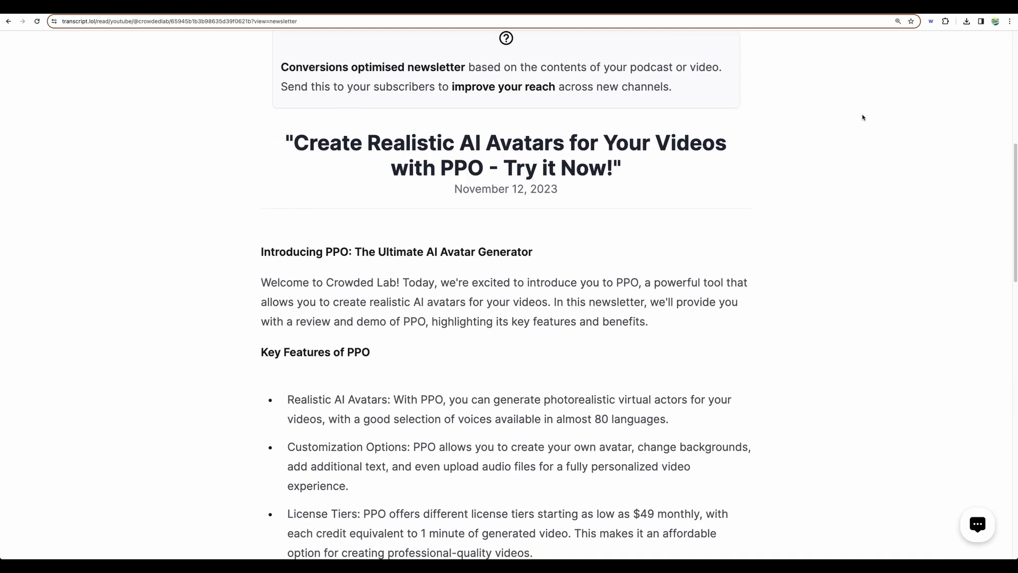
scroll(880, 243, "down", 3)
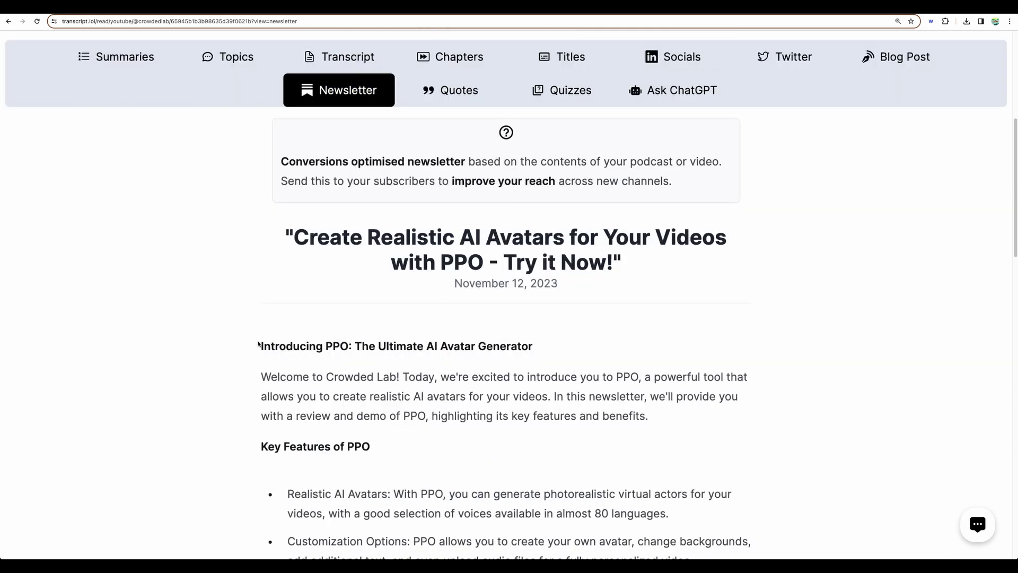
left_click_drag(258, 345, 448, 416)
scroll(430, 412, "down", 6)
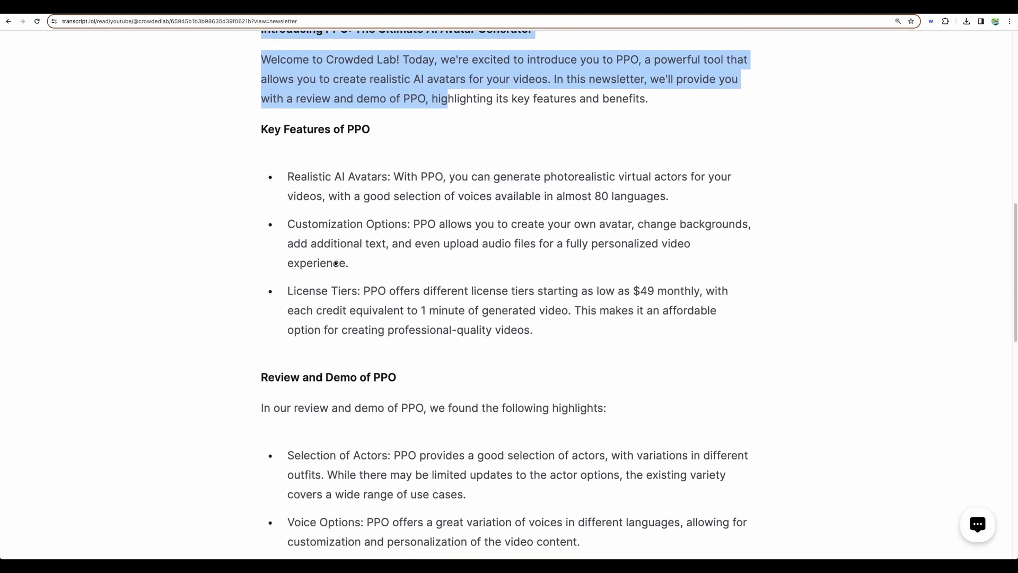
scroll(435, 377, "down", 5)
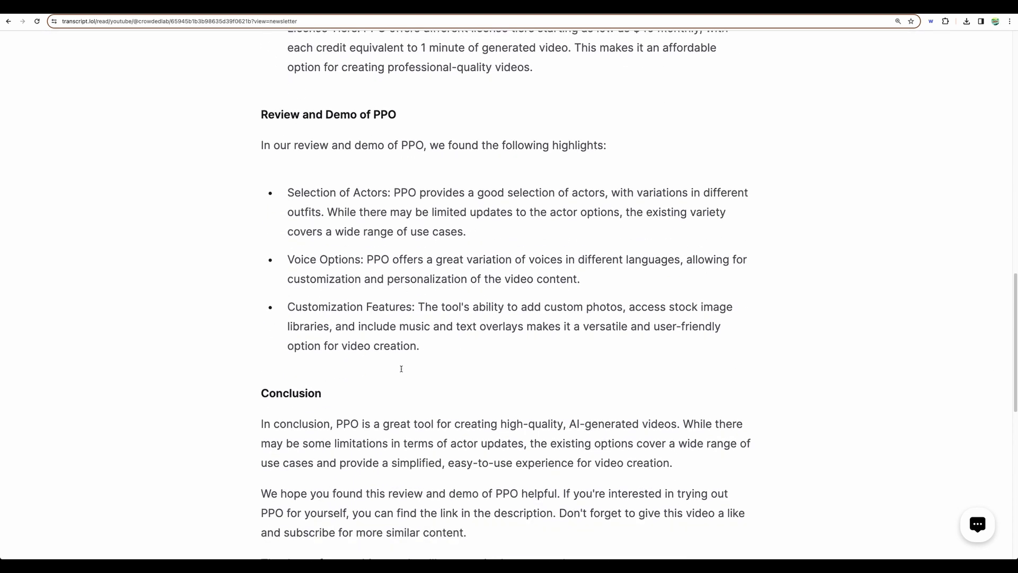
scroll(453, 169, "up", 12)
- Browse the suggested quotes for the video, selecting quote text and then clearing it
left_click(450, 143)
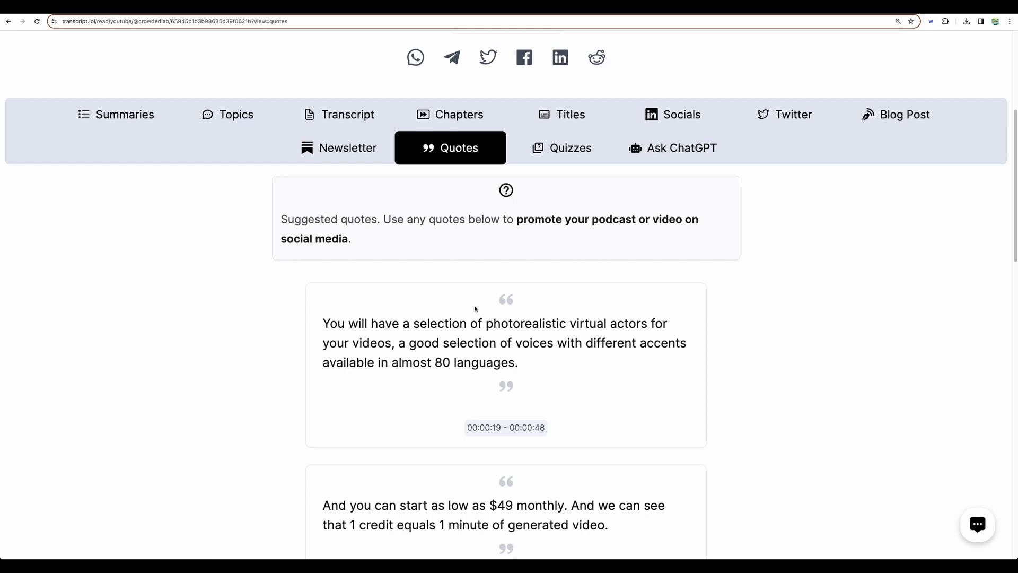
left_click_drag(466, 311, 521, 362)
scroll(521, 360, "down", 5)
left_click_drag(348, 244, 687, 266)
scroll(497, 350, "down", 5)
left_click(462, 317)
scroll(462, 317, "down", 2)
scroll(417, 272, "down", 2)
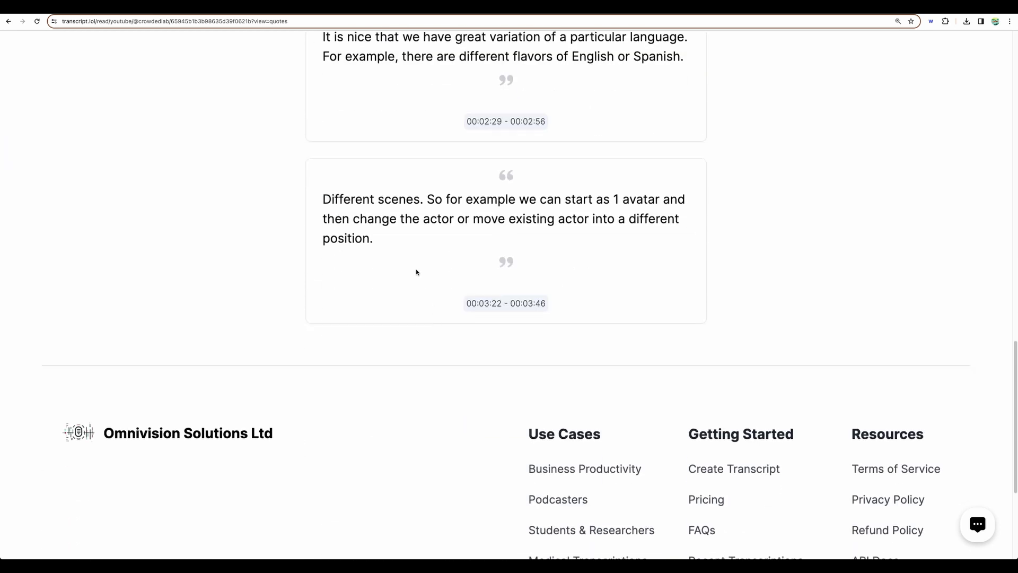
scroll(389, 271, "up", 15)
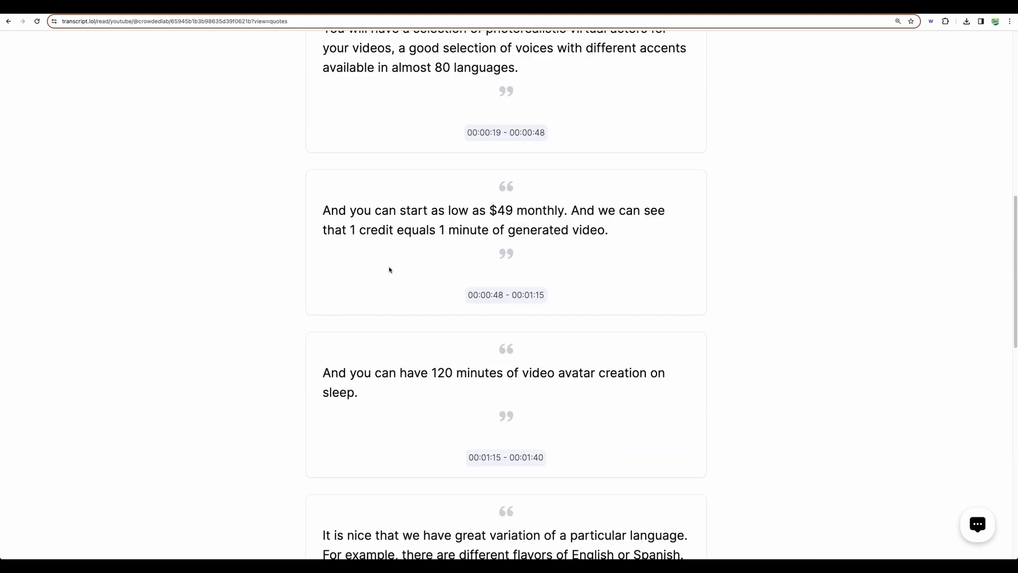
scroll(404, 274, "up", 1)
- In the quizzes, tick 120, 60, 180 and 90 minutes for question 3
left_click(556, 289)
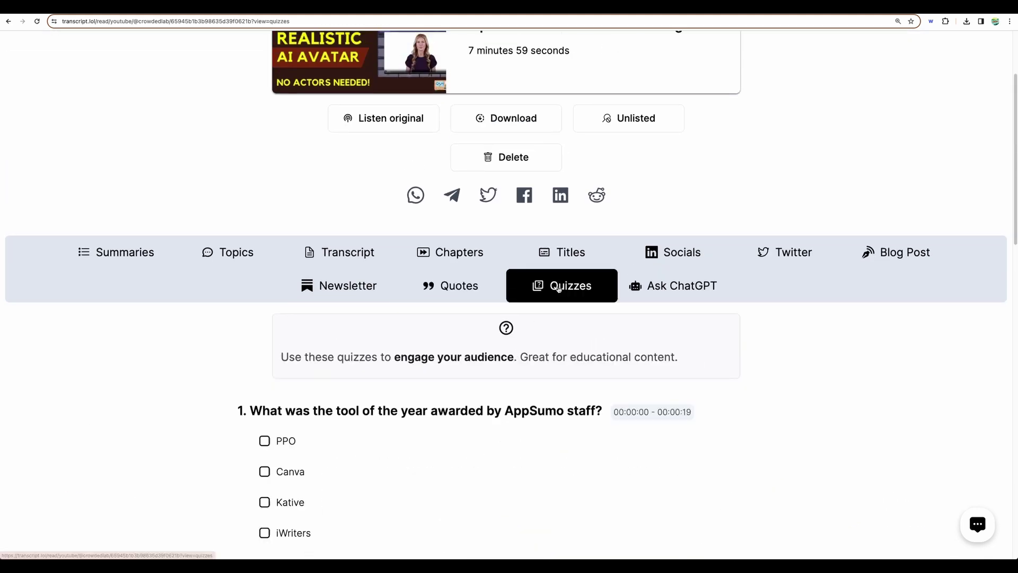
scroll(393, 264, "down", 3)
scroll(395, 261, "down", 6)
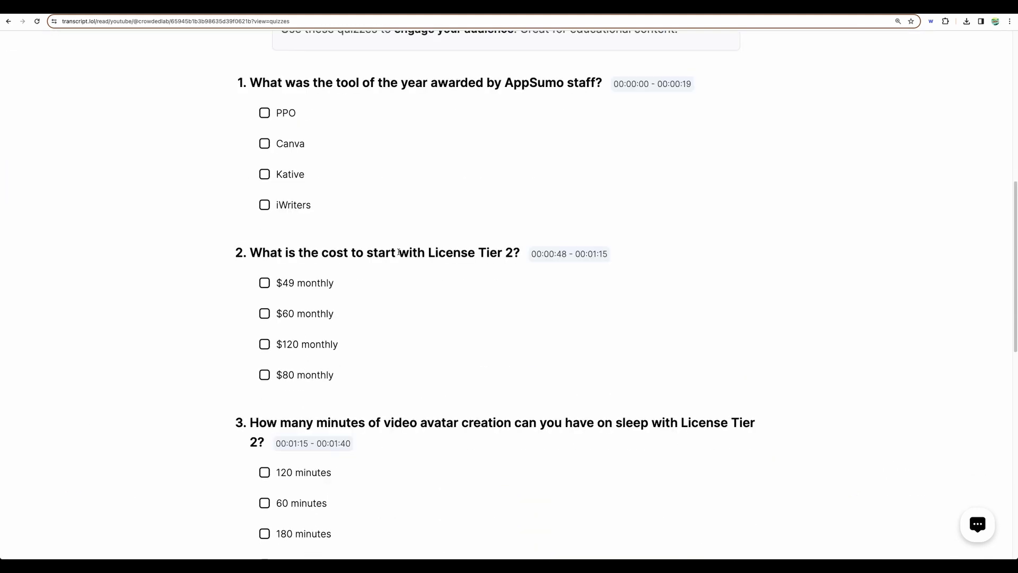
left_click(307, 324)
left_click(298, 345)
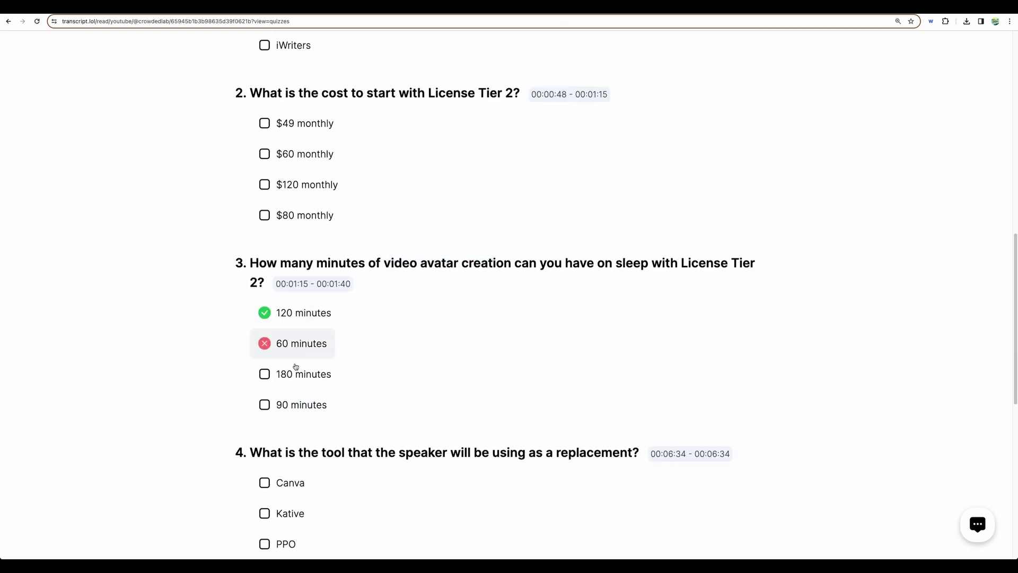
left_click(295, 374)
left_click(294, 403)
- Untick the wrong 180, 60 and 90 minute answers, leaving 120 minutes as correct
left_click(297, 374)
left_click(301, 345)
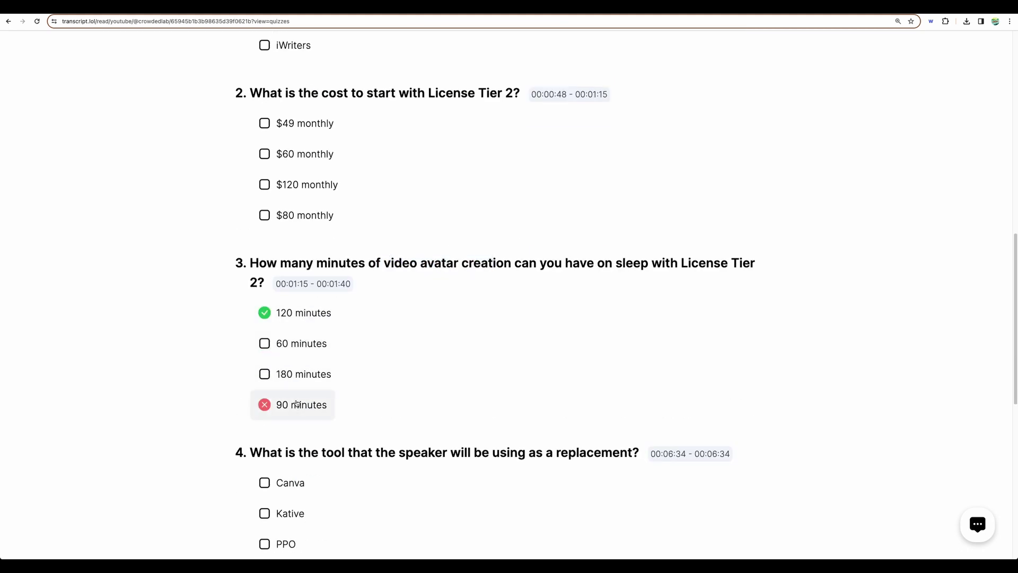
left_click(297, 405)
scroll(435, 359, "up", 6)
scroll(435, 360, "down", 10)
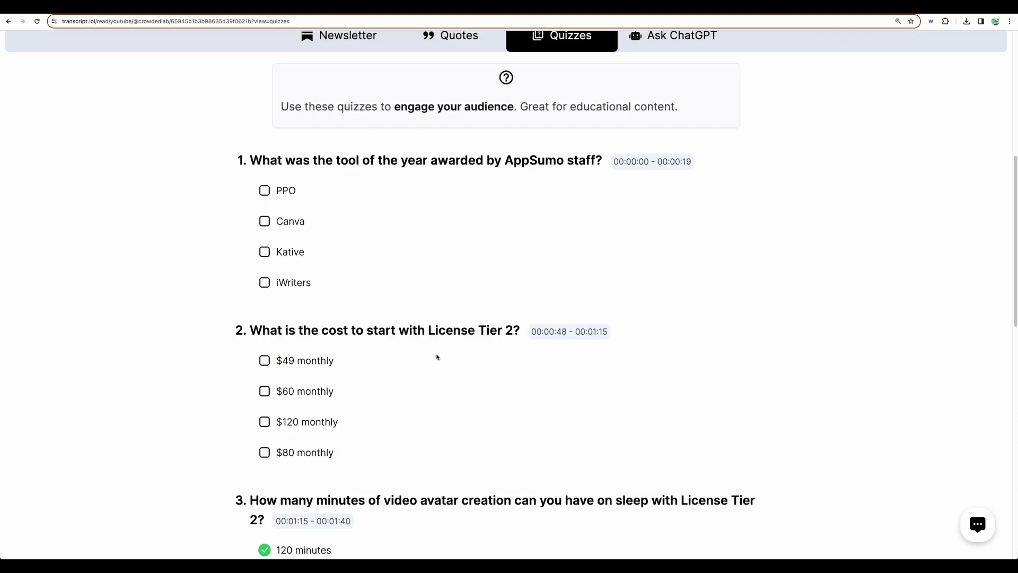
scroll(437, 358, "up", 6)
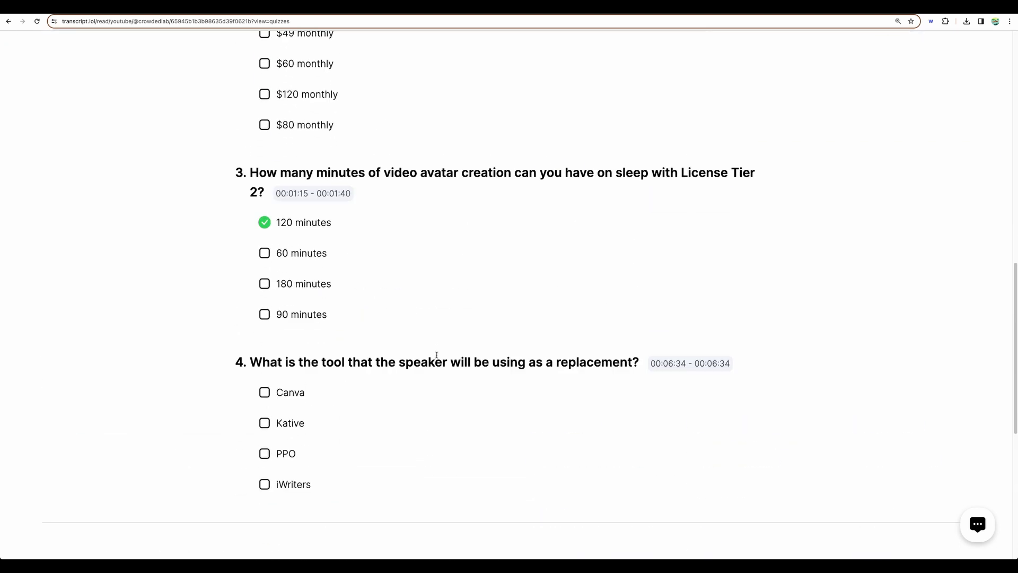
scroll(406, 321, "up", 6)
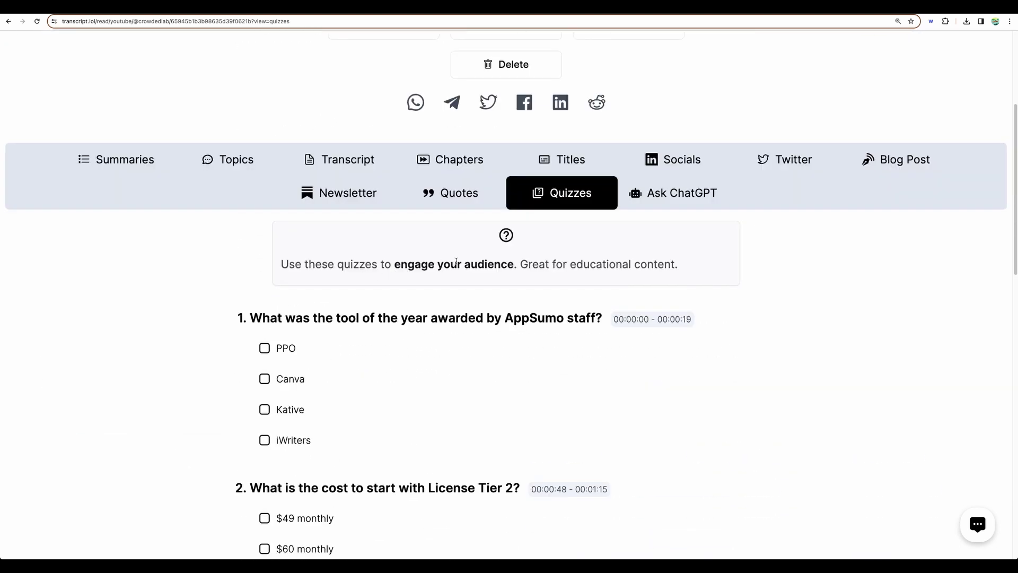
scroll(455, 260, "up", 1)
- Ask ChatGPT 'what is this video about?' about the transcript
left_click(676, 248)
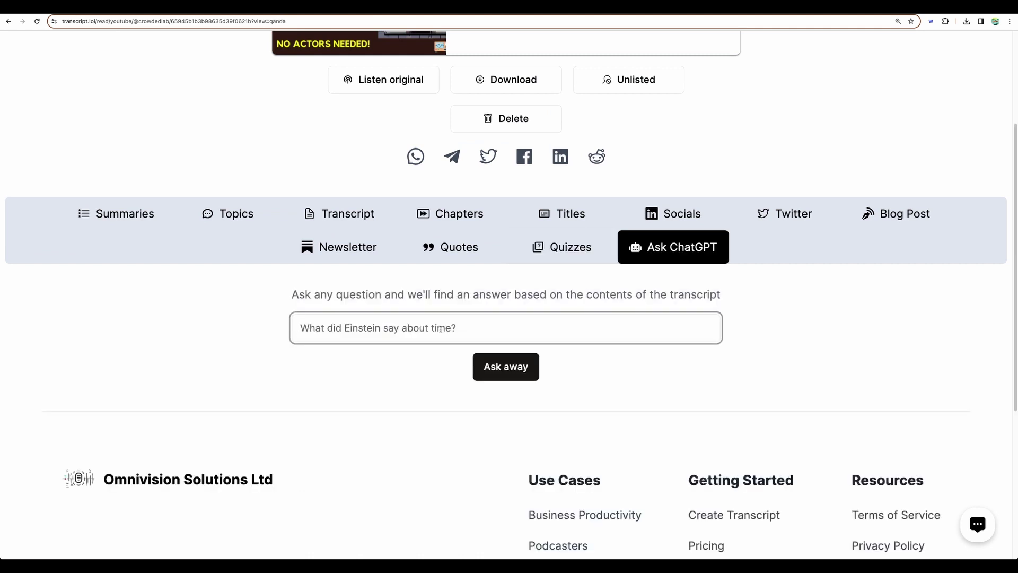
type("what")
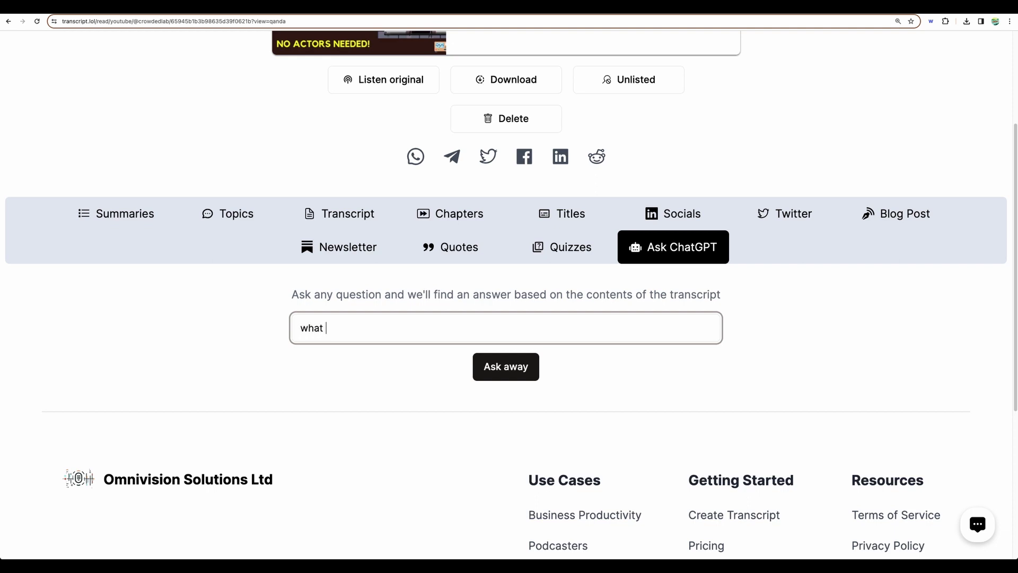
type(" is this video about?")
key("Return")
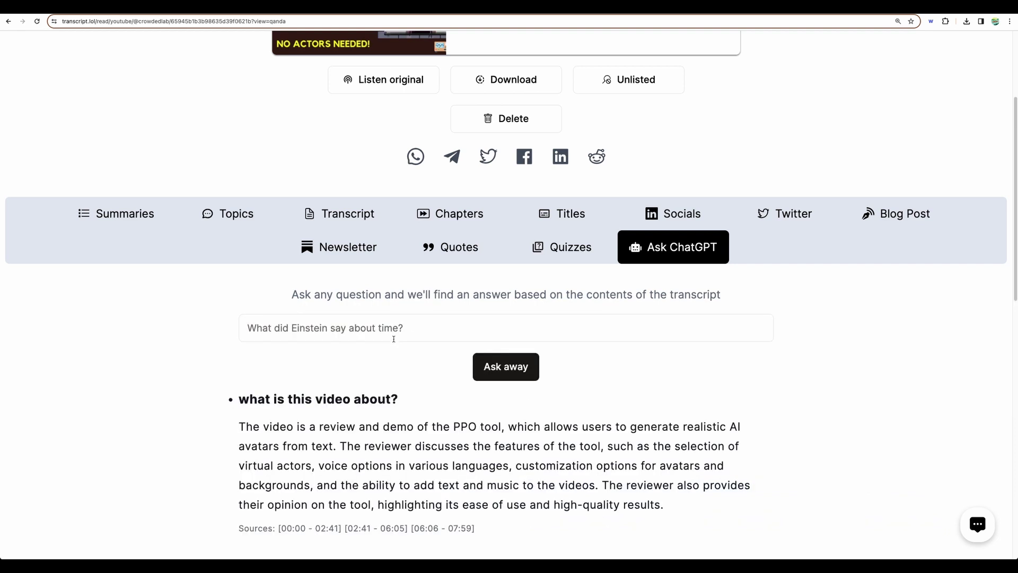
- Open the answer's cited 06:06–07:59 source passage in the transcript, then return to the answer
scroll(393, 339, "down", 5)
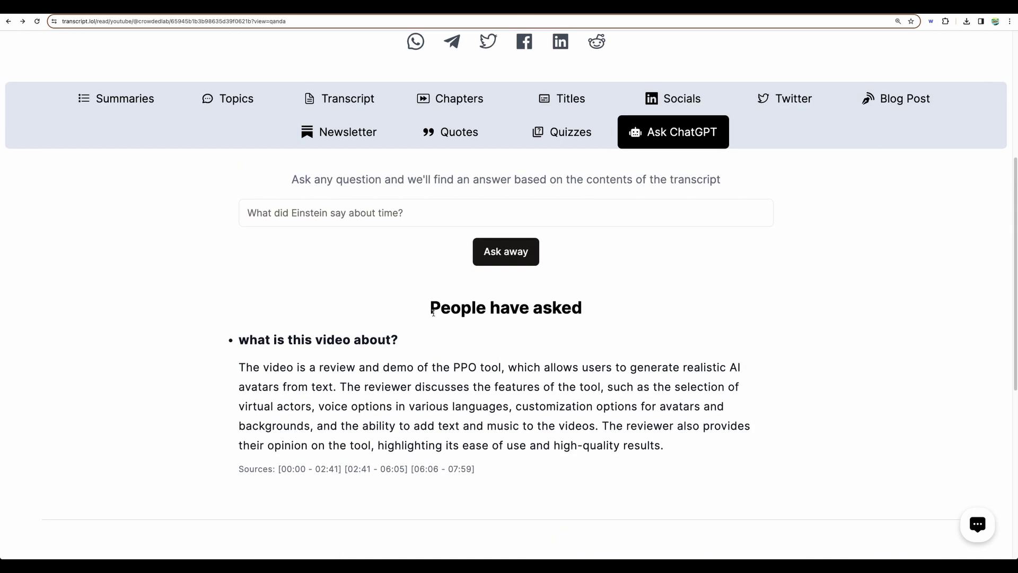
left_click(440, 323)
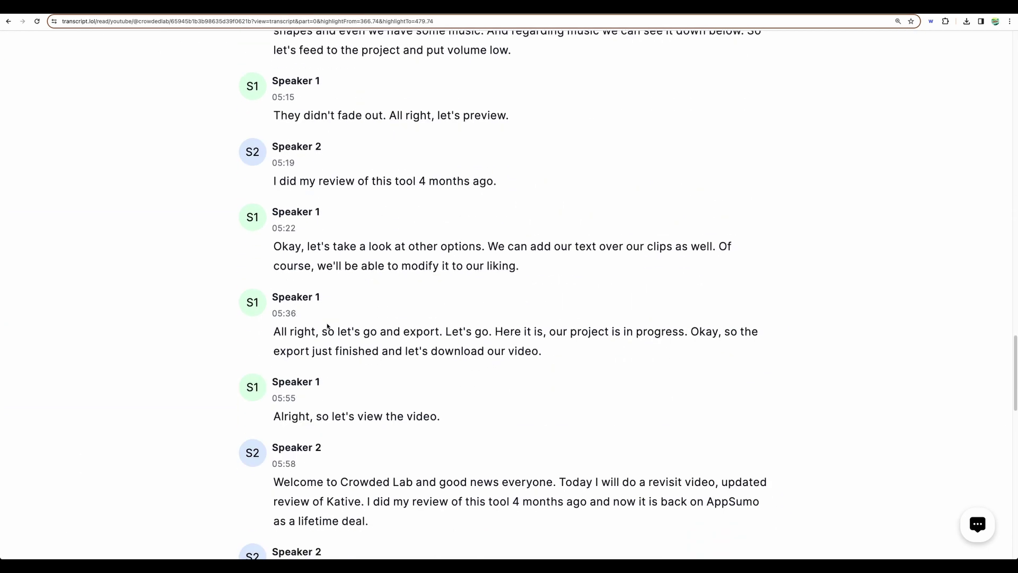
left_click(7, 21)
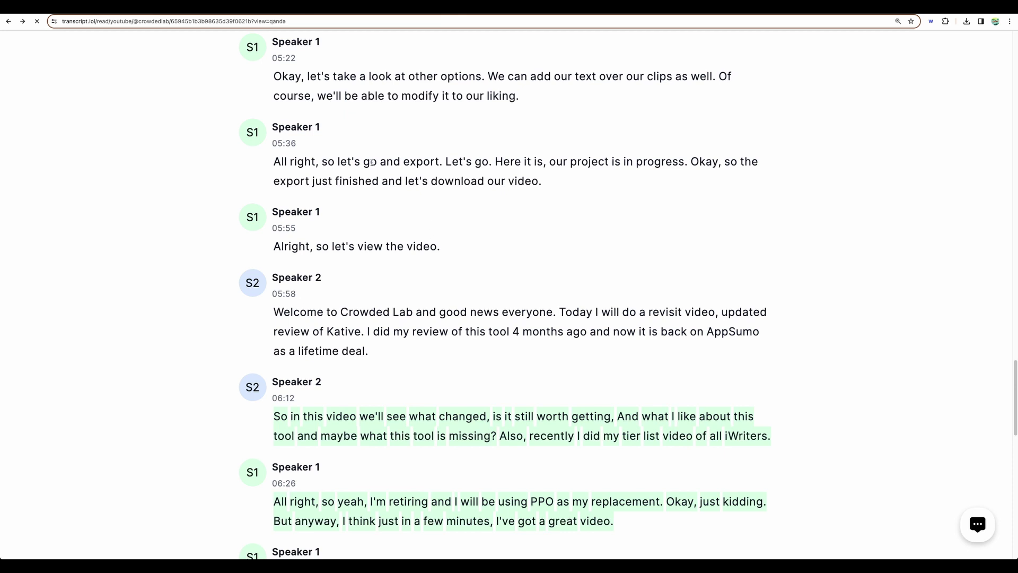
- View the transcript, chapters and five suggested titles, selecting and clearing the titles
left_click(338, 330)
left_click(403, 333)
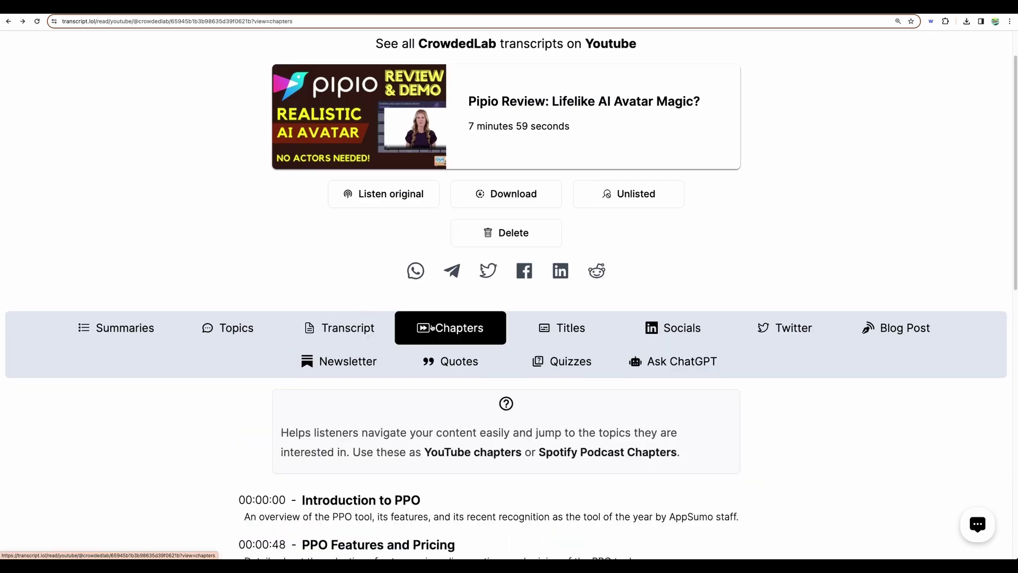
scroll(487, 325, "down", 1)
left_click(562, 257)
scroll(478, 358, "down", 2)
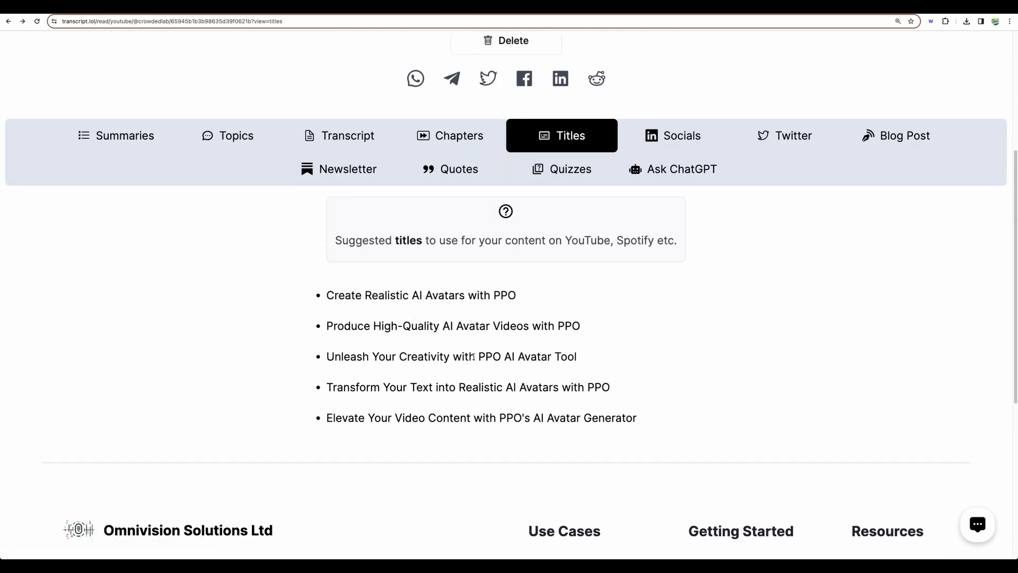
left_click_drag(327, 295, 645, 412)
left_click(332, 295)
left_click_drag(332, 295, 610, 404)
left_click(607, 347)
- Browse the suggested LinkedIn posts and tweets, selecting the first tweet's text
left_click(693, 122)
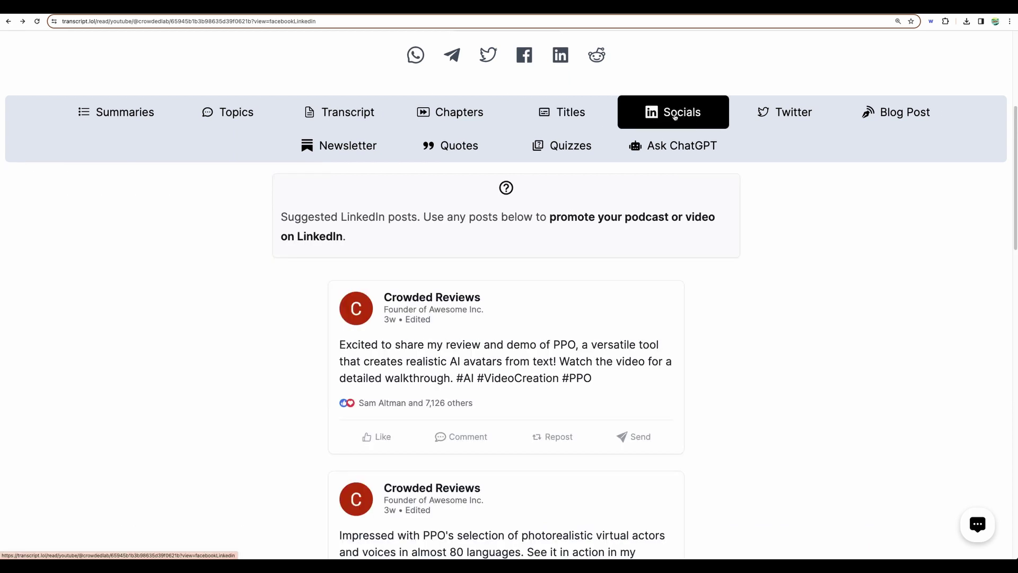
left_click(792, 114)
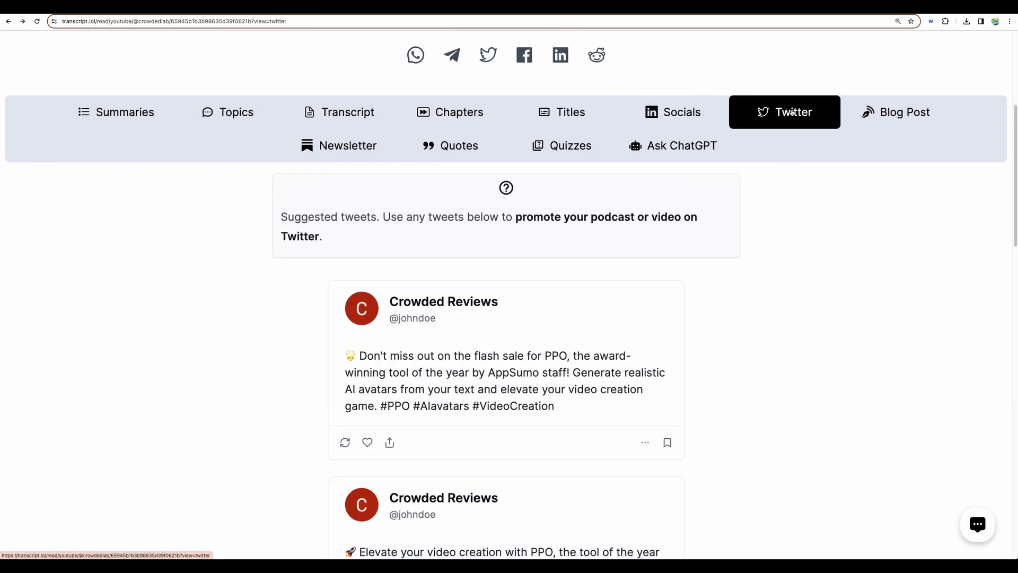
scroll(501, 365, "down", 2)
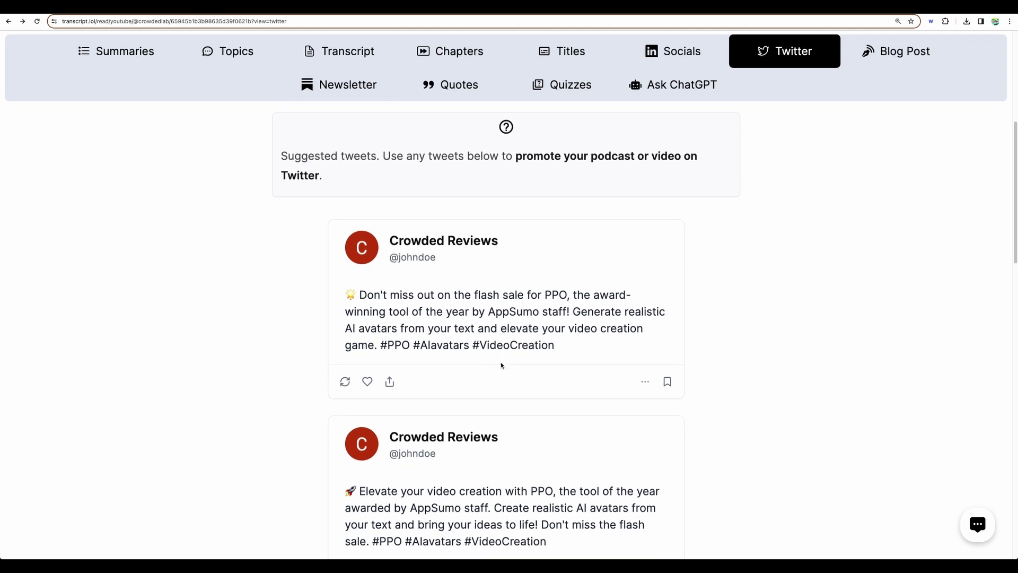
scroll(501, 365, "down", 12)
scroll(519, 262, "up", 5)
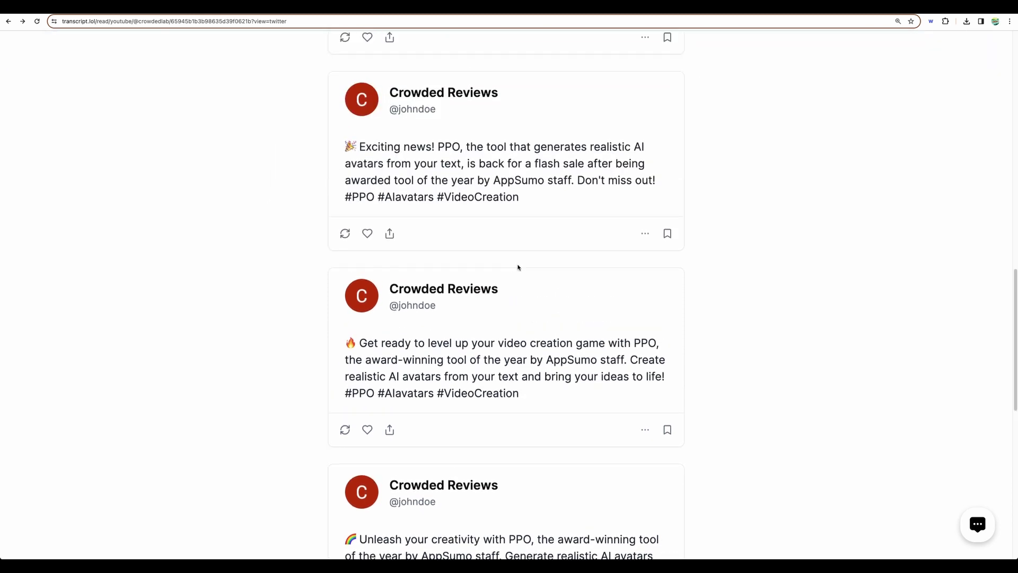
scroll(527, 269, "up", 1)
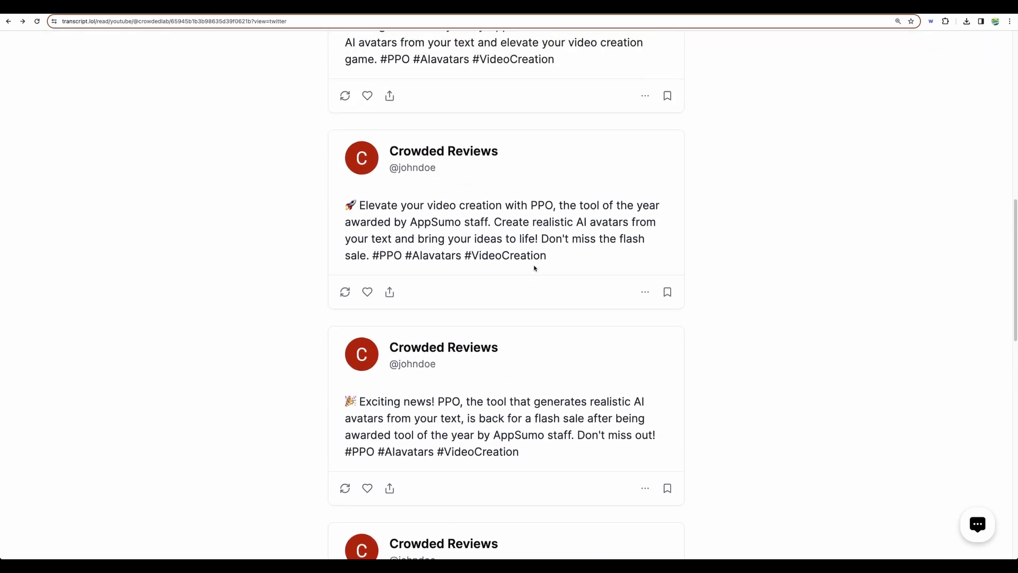
scroll(563, 244, "up", 4)
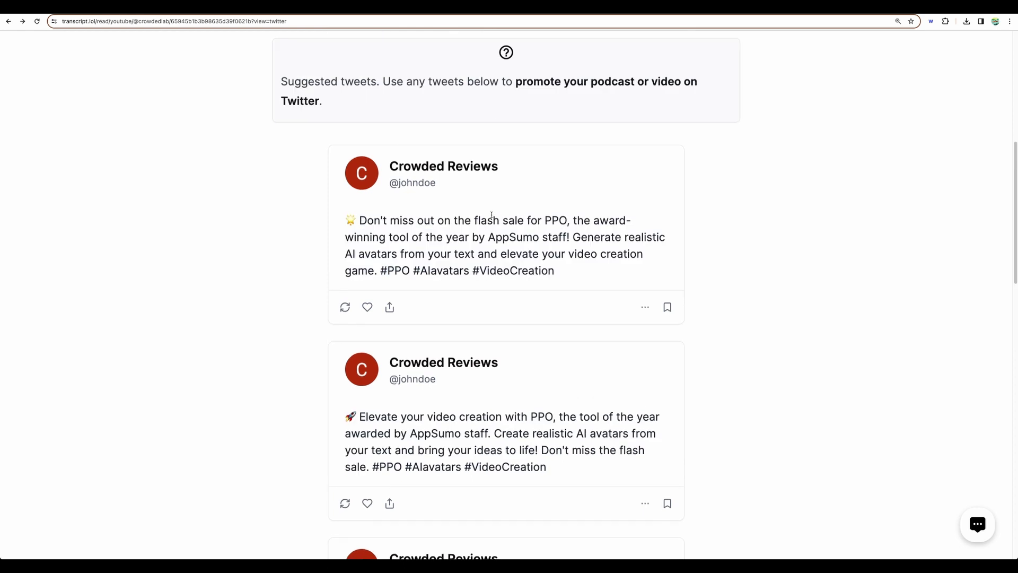
scroll(493, 220, "up", 1)
left_click_drag(325, 157, 721, 325)
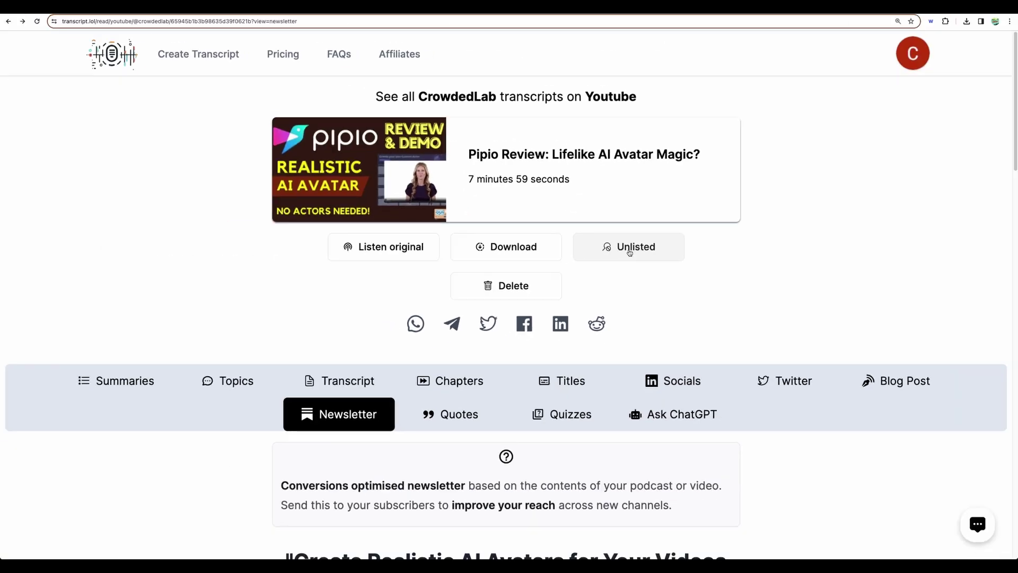
- Change the transcript's privacy from Unlisted to Private
left_click(629, 251)
left_click(517, 310)
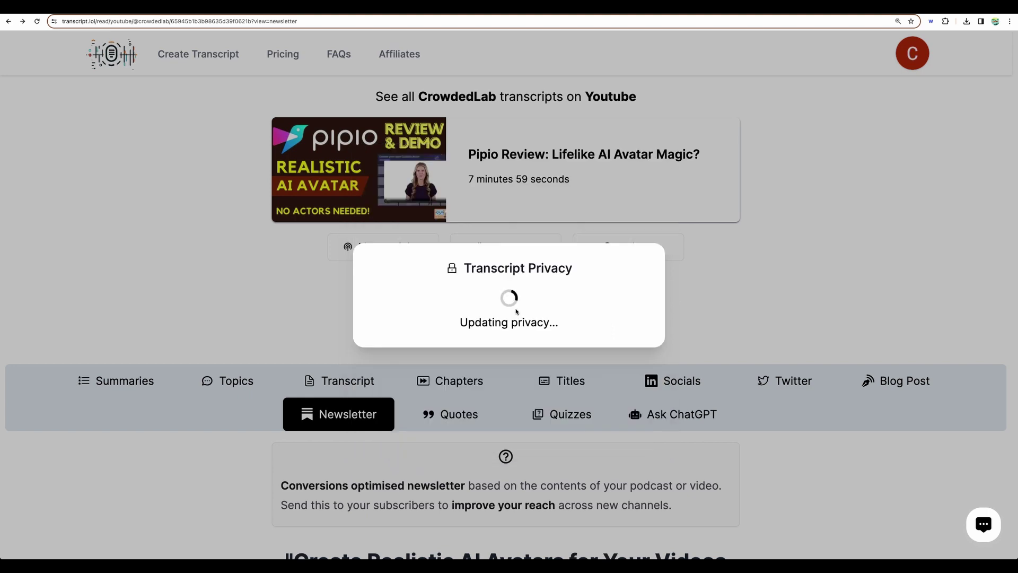
scroll(418, 372, "down", 7)
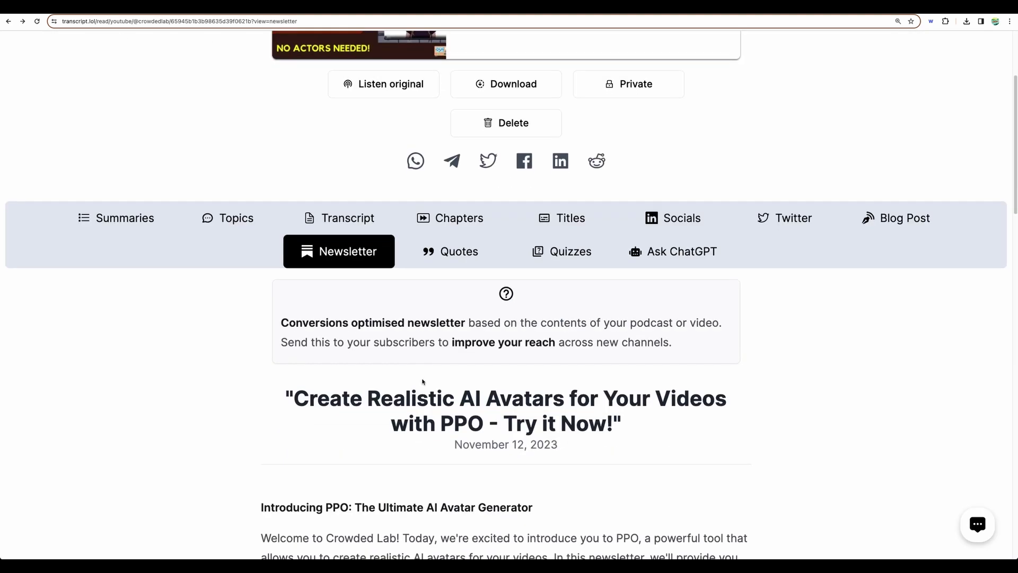
scroll(436, 347, "up", 6)
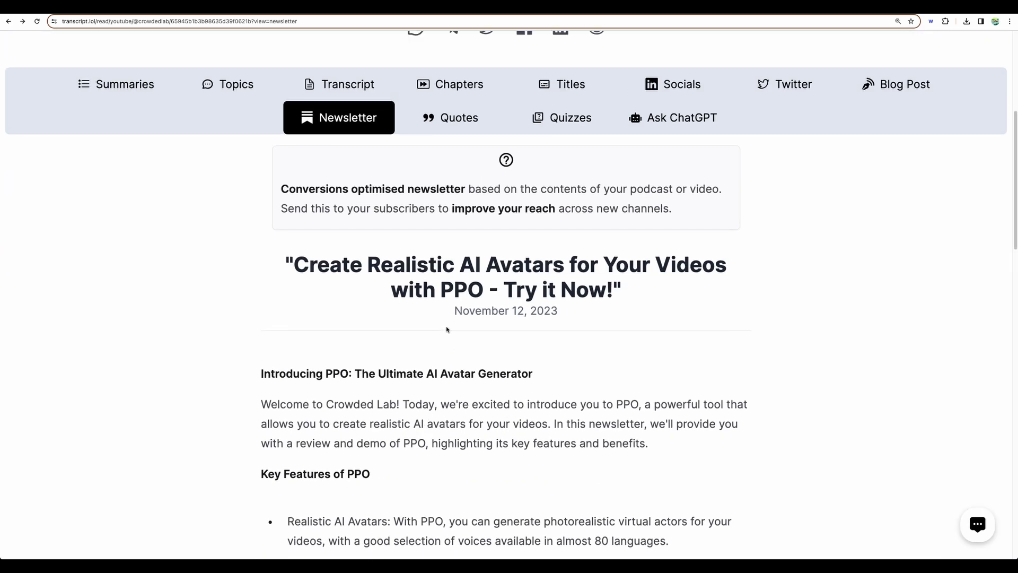
- Review the Pipio video's summary and the topics discussed in it
left_click(132, 352)
left_click_drag(397, 313, 536, 327)
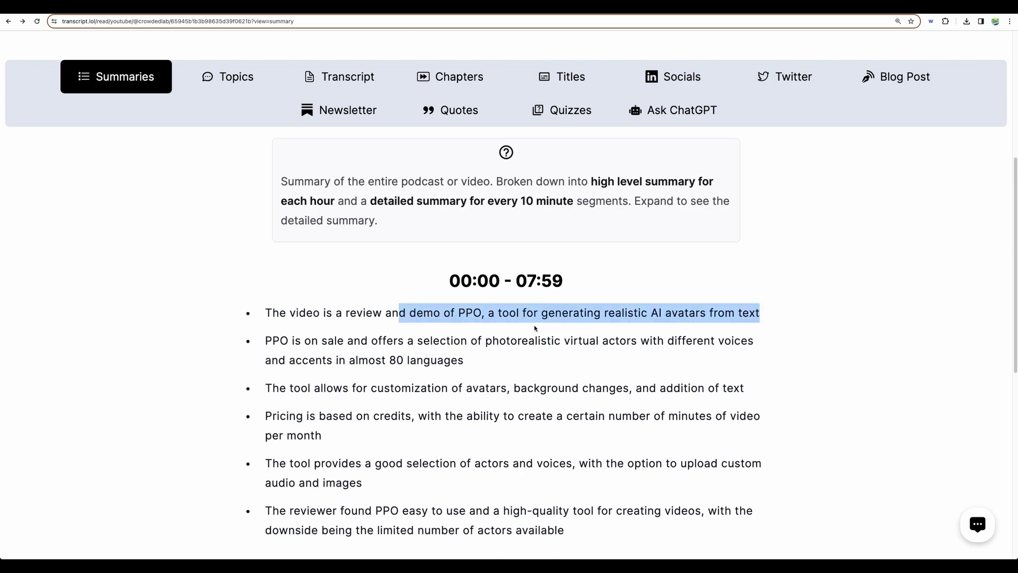
left_click(352, 312)
scroll(352, 311, "up", 2)
left_click(233, 245)
scroll(422, 266, "down", 2)
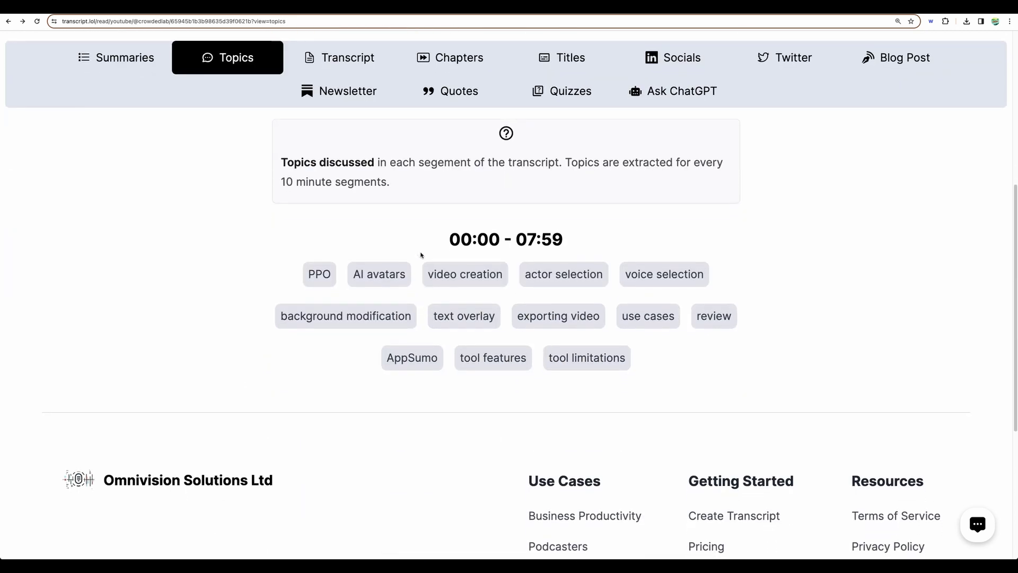
scroll(398, 197, "up", 2)
- View the full transcript and the chapter list, highlighting the chapter titles and descriptions
left_click(351, 131)
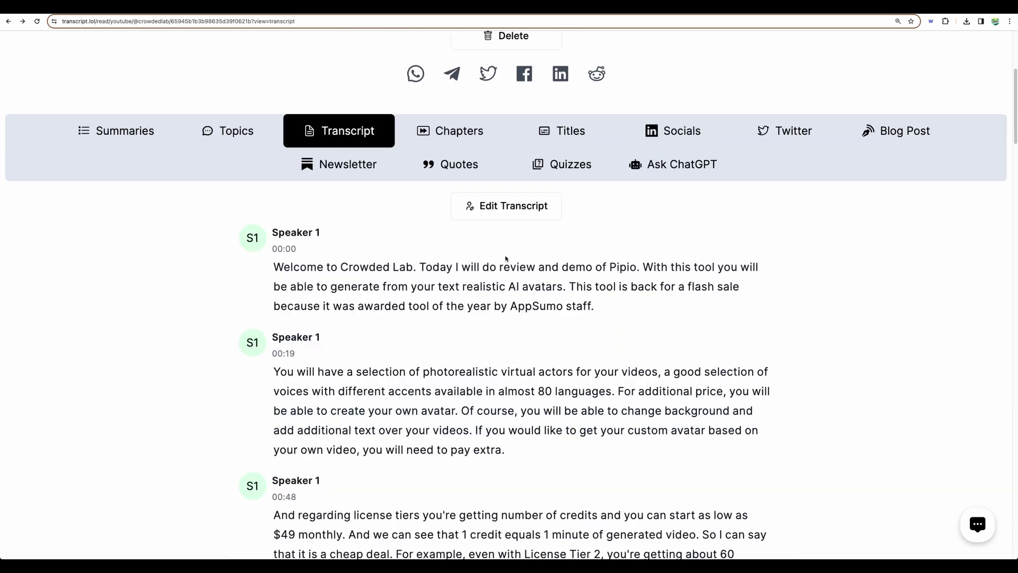
left_click(451, 132)
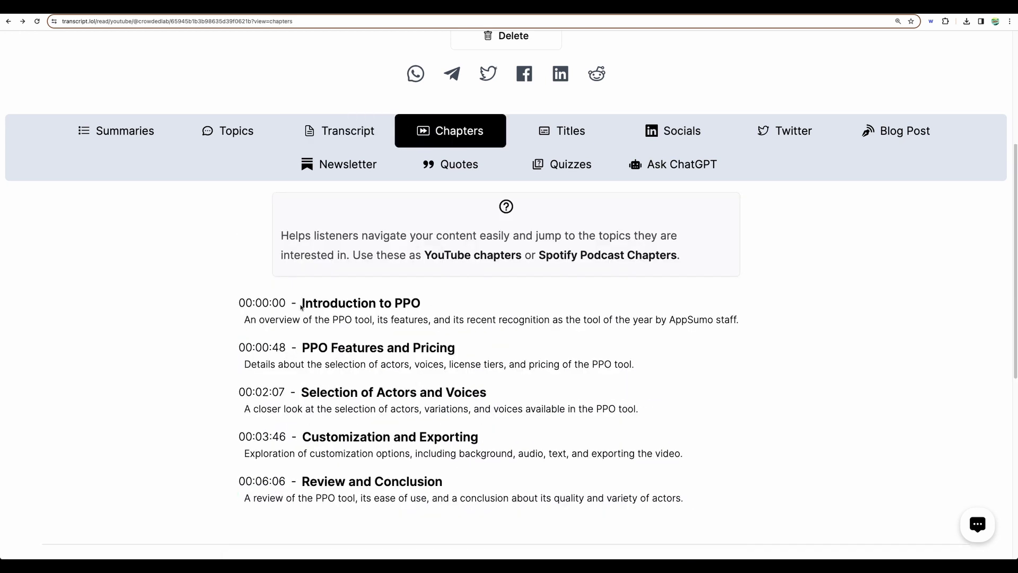
left_click_drag(303, 304, 525, 427)
scroll(529, 404, "down", 3)
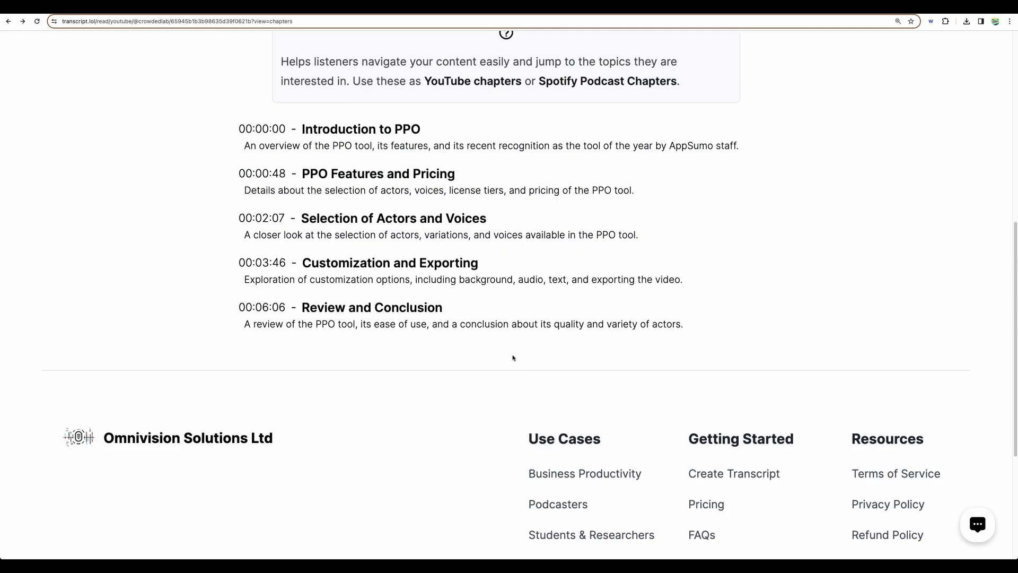
scroll(513, 357, "up", 3)
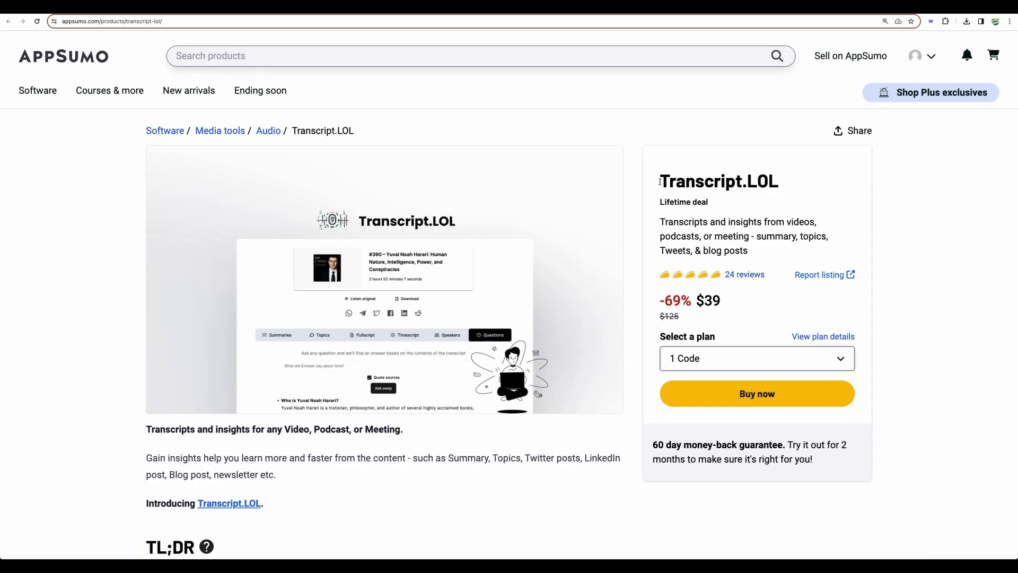
left_click_drag(660, 182, 763, 276)
left_click(775, 280)
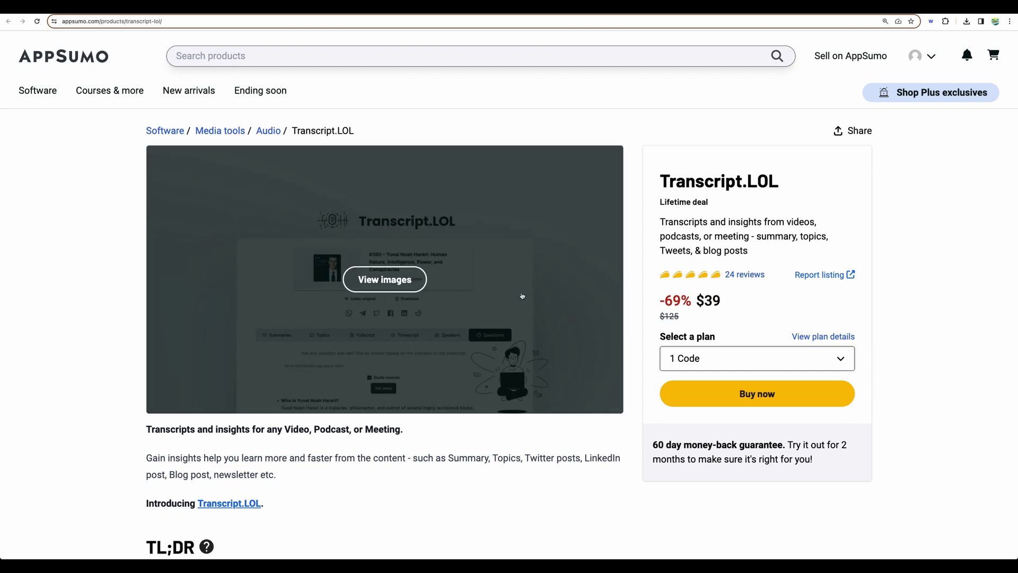
left_click_drag(662, 182, 760, 259)
left_click(762, 258)
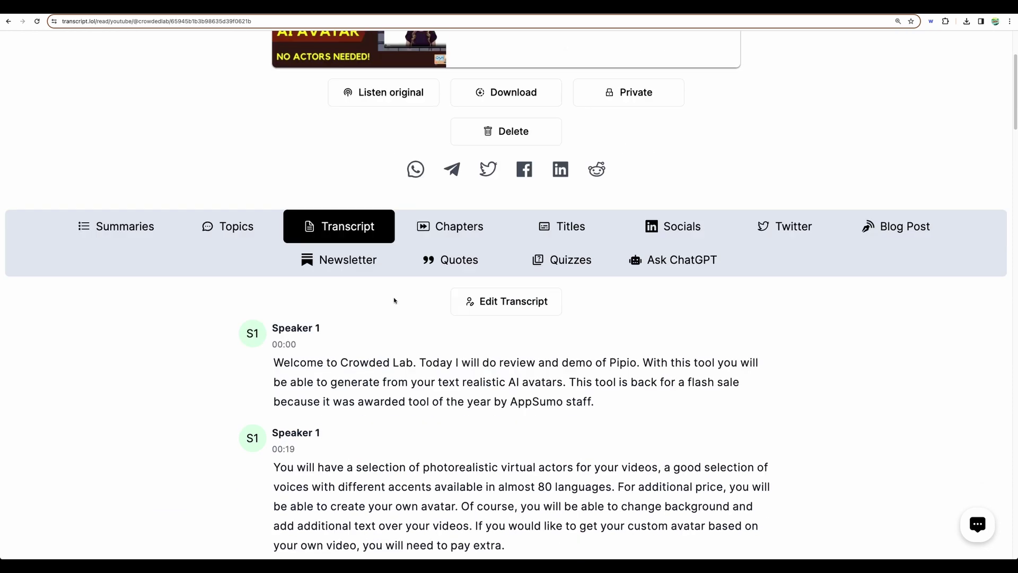
- Scroll the transcript to its closing remarks and back, highlighting the first two entries
scroll(371, 260, "down", 1)
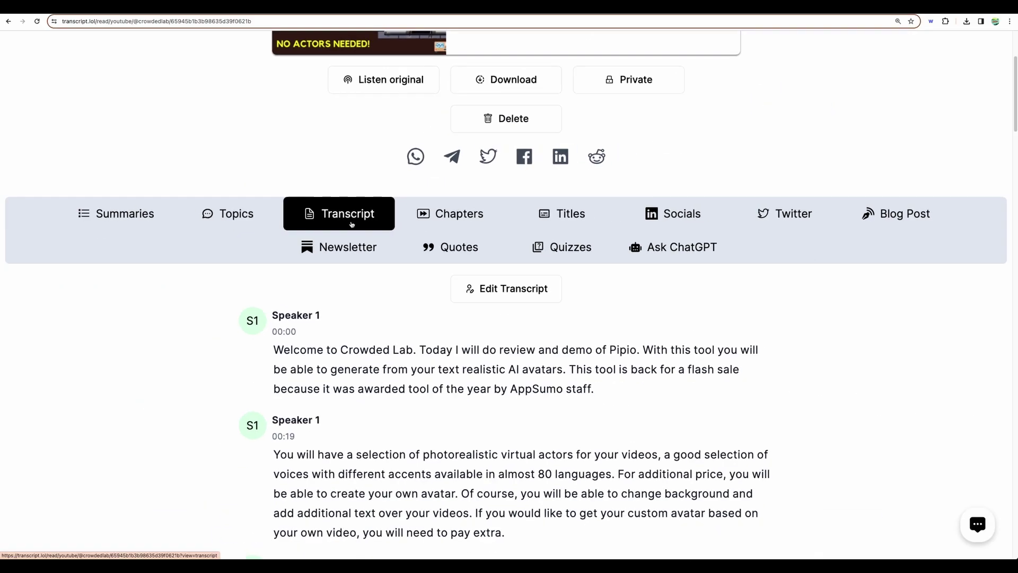
scroll(351, 224, "down", 1)
scroll(429, 350, "down", 15)
scroll(429, 350, "up", 5)
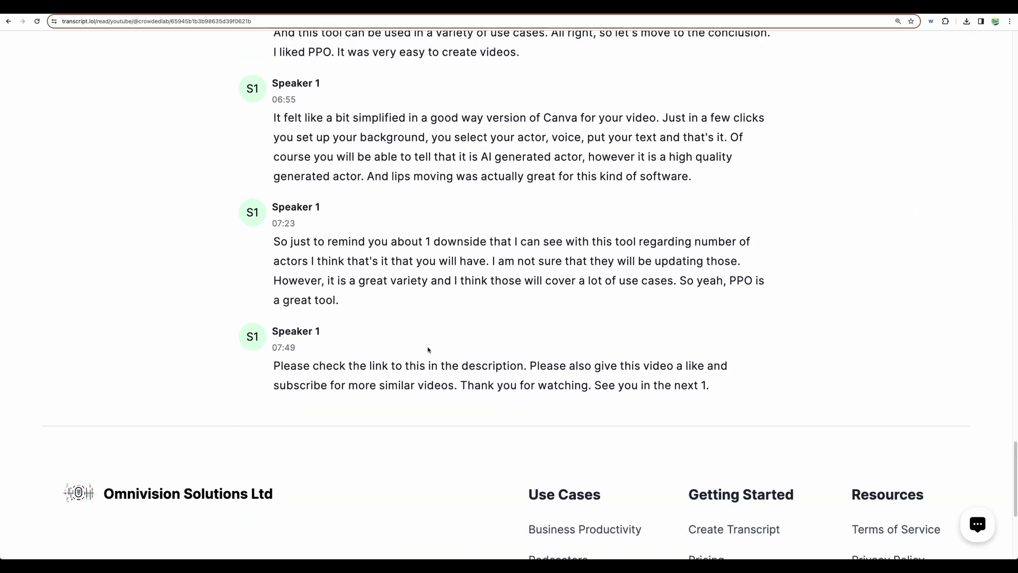
scroll(672, 398, "up", 10)
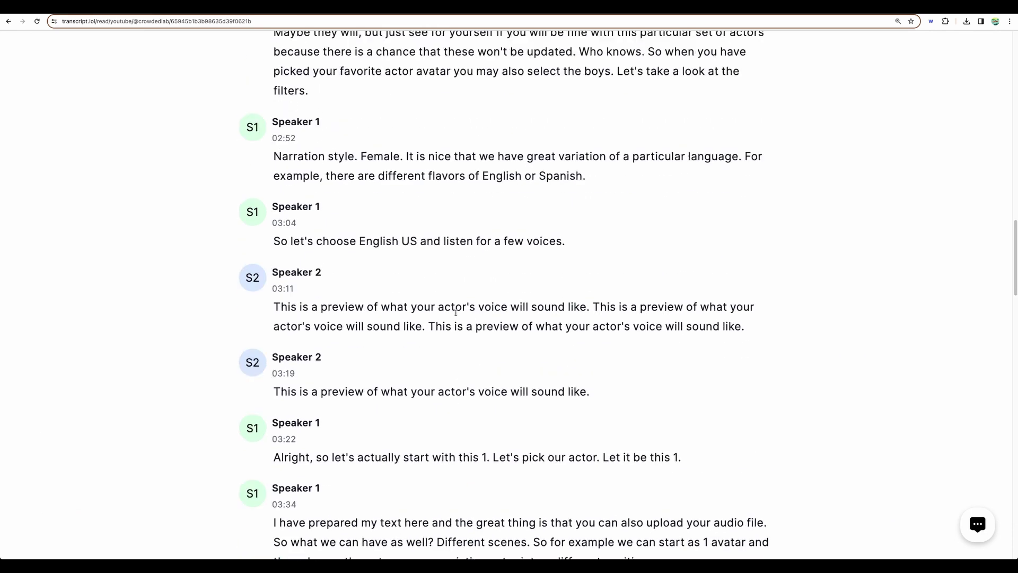
scroll(455, 313, "up", 15)
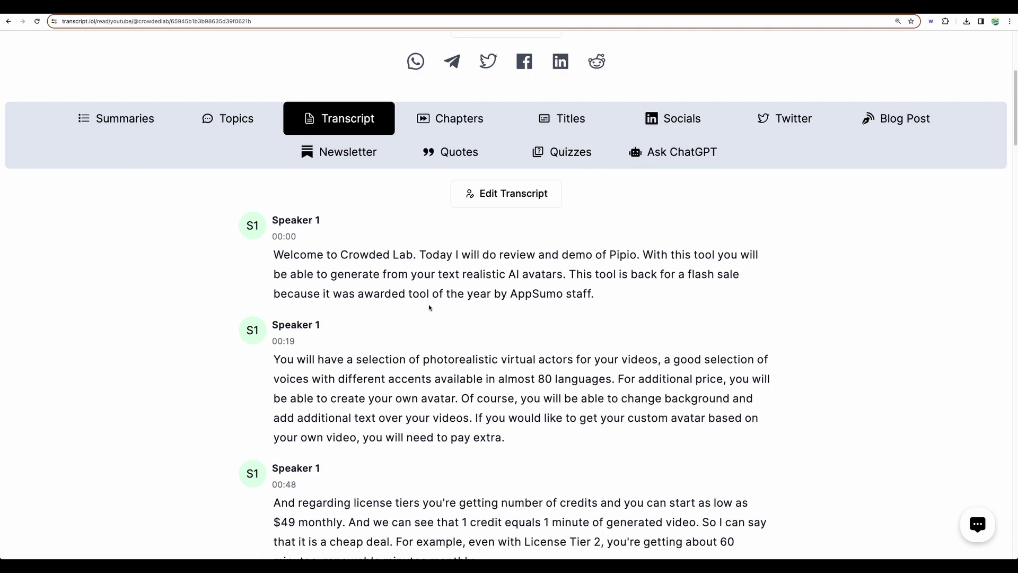
left_click_drag(351, 274, 547, 295)
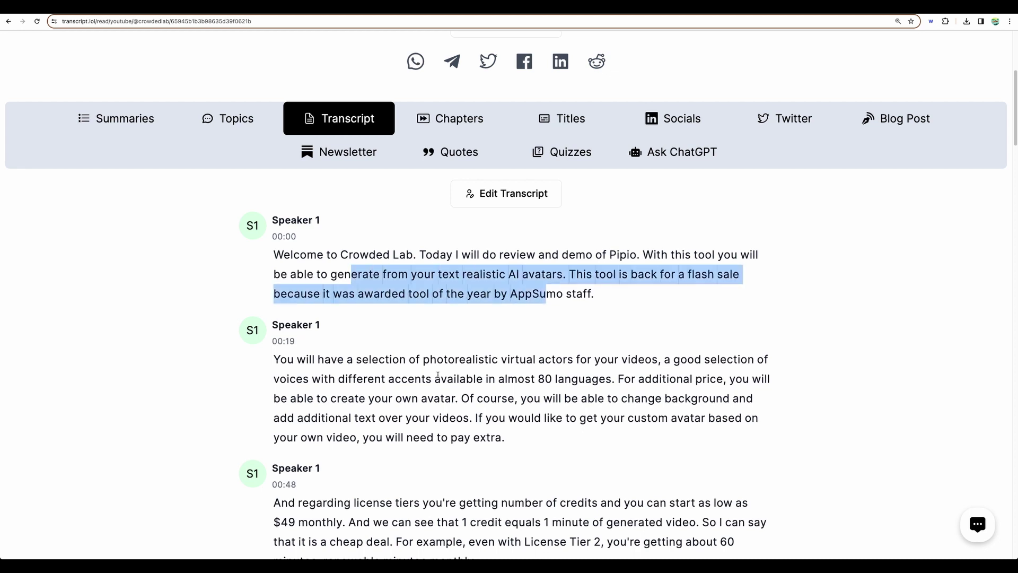
left_click_drag(445, 376, 520, 398)
left_click(521, 399)
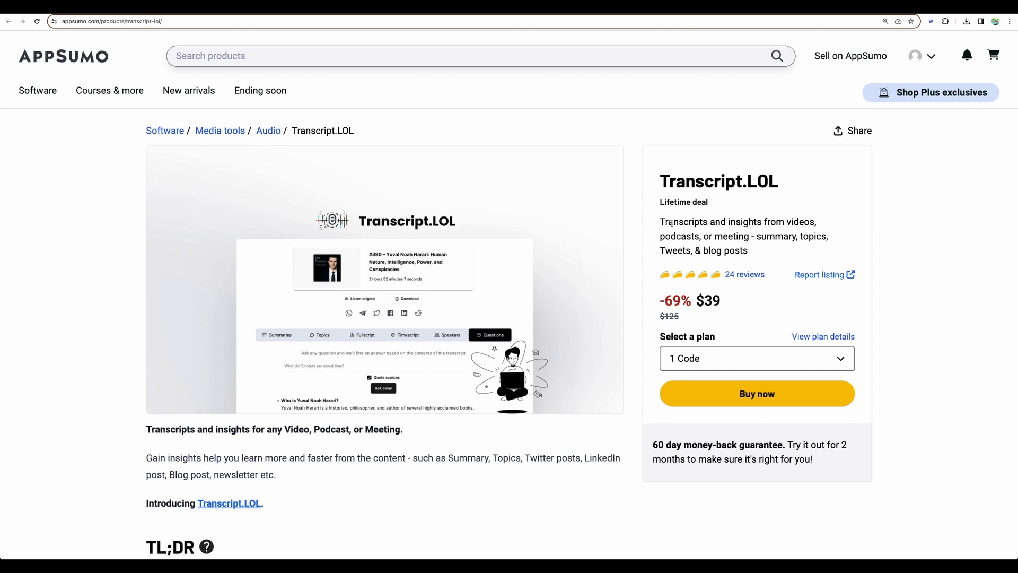
mouse_move(762, 237)
left_mouse_down()
mouse_move(784, 234)
mouse_move(759, 249)
left_mouse_up()
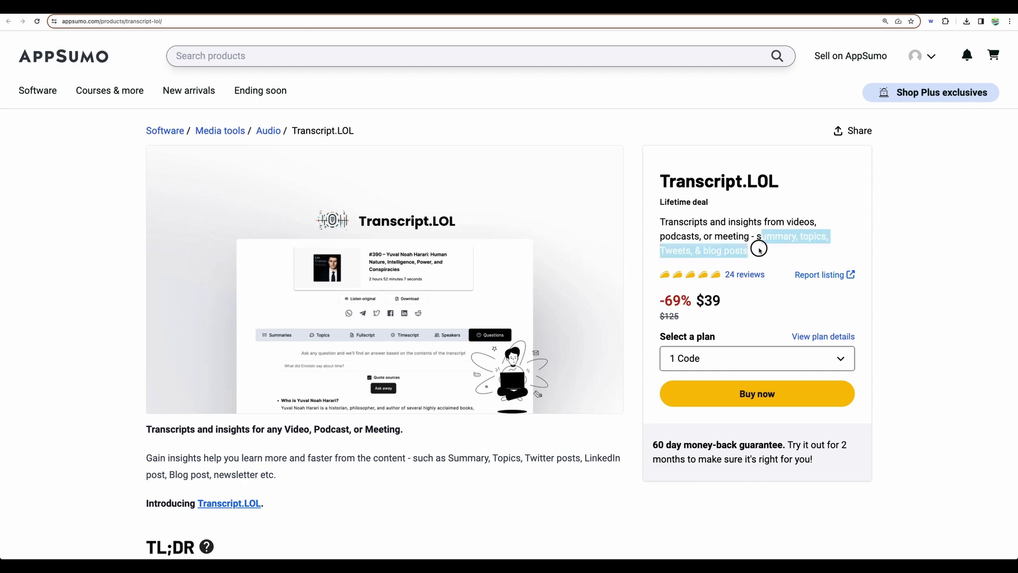
left_click(760, 249)
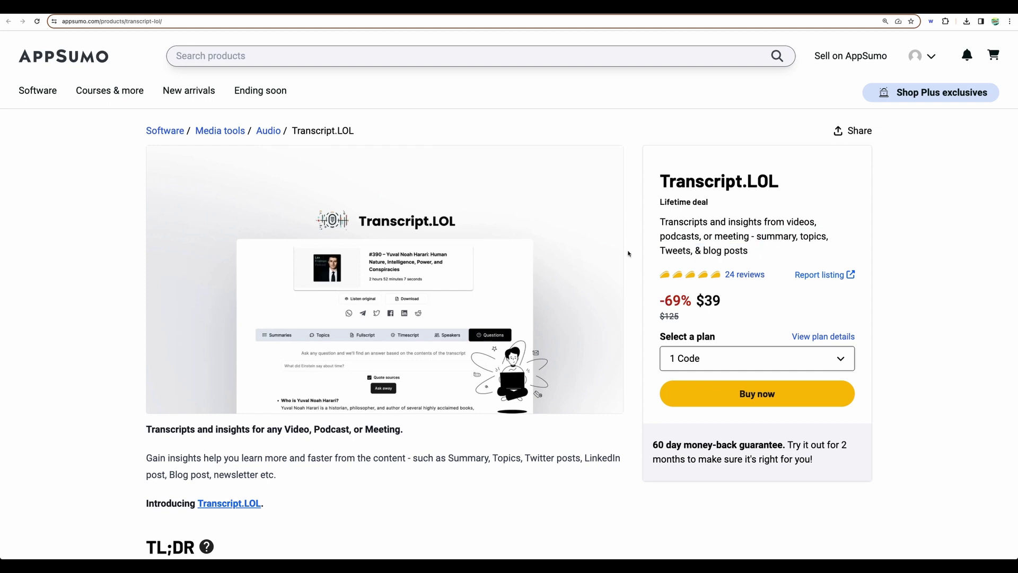
scroll(631, 254, "down", 1)
scroll(631, 254, "down", 3)
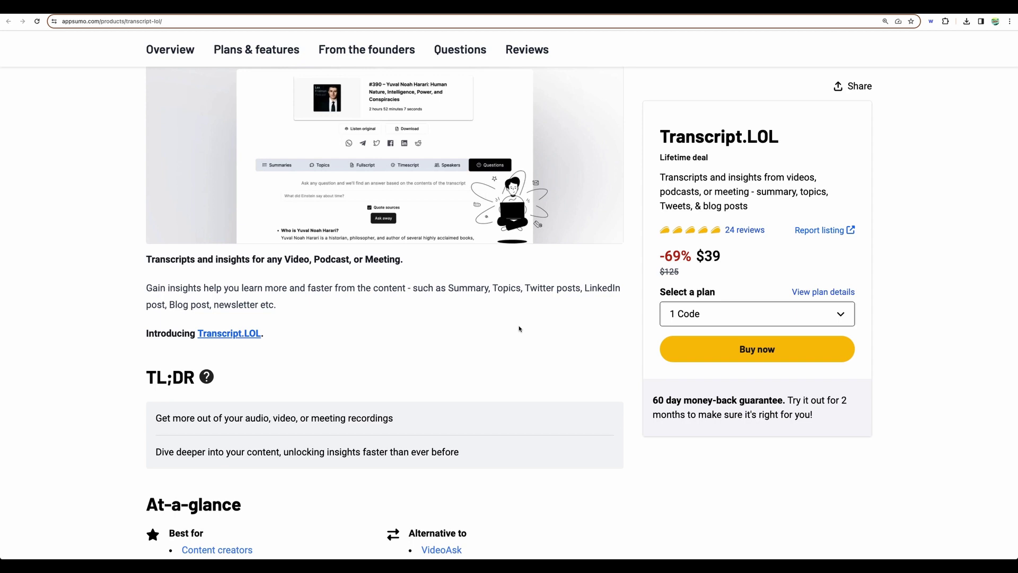
scroll(519, 329, "up", 4)
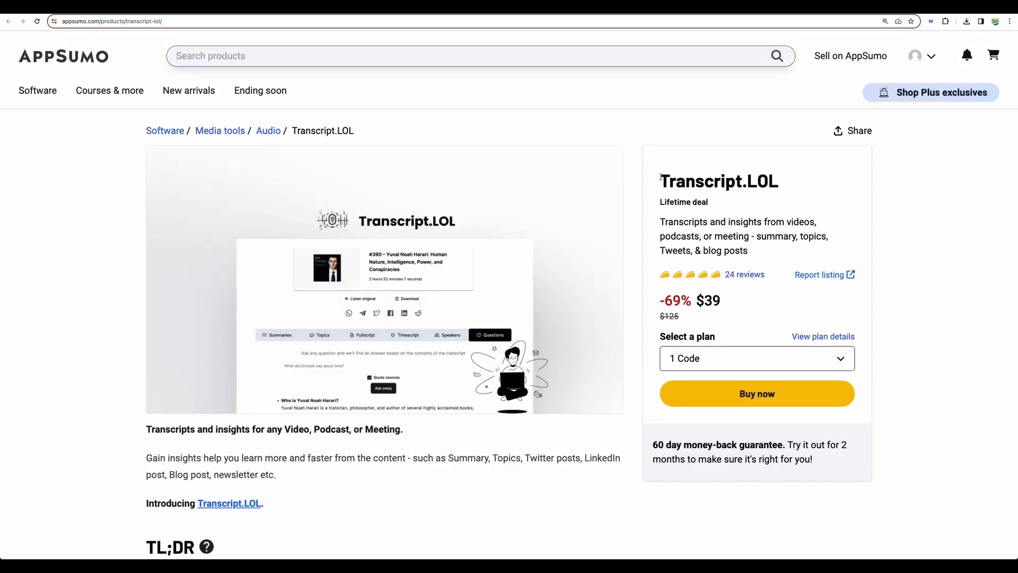
left_click_drag(658, 172, 766, 252)
left_click(765, 252)
mouse_move(676, 251)
left_mouse_down()
mouse_move(663, 251)
mouse_move(699, 251)
mouse_move(678, 250)
left_mouse_up()
scroll(680, 248, "down", 2)
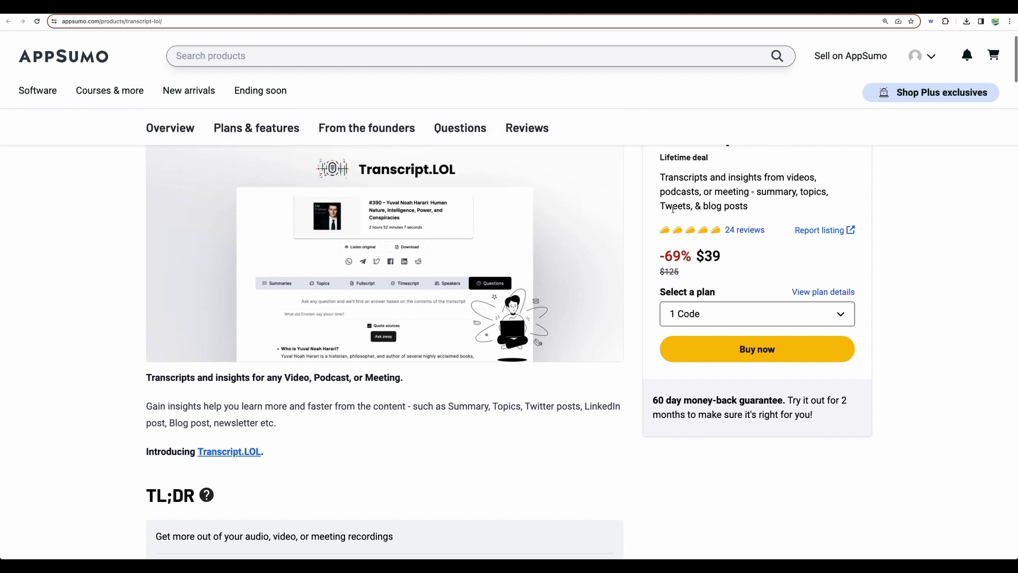
scroll(726, 222, "up", 2)
mouse_move(726, 222)
left_mouse_down()
mouse_move(726, 236)
mouse_move(726, 222)
left_mouse_up()
scroll(647, 338, "down", 3)
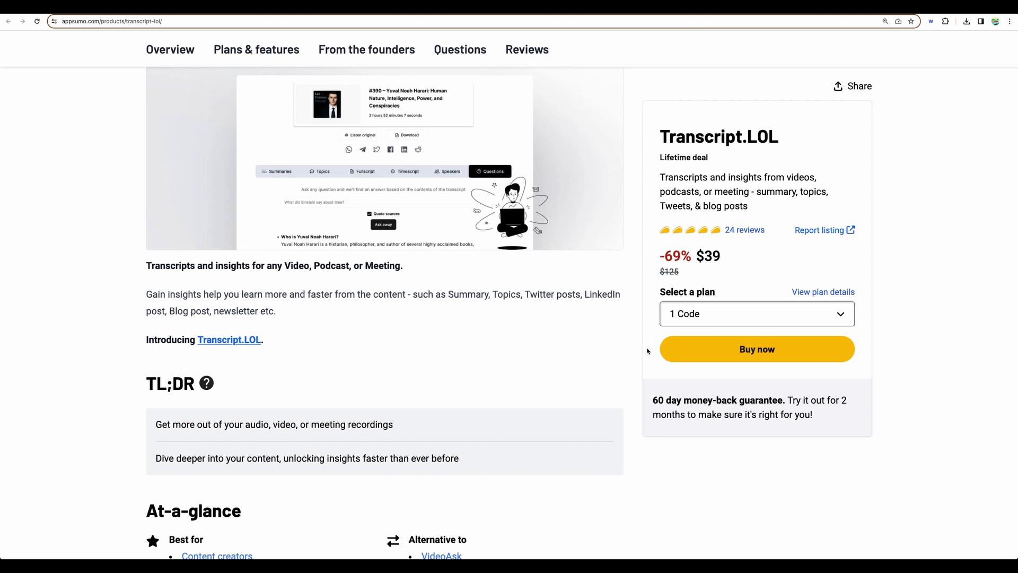
scroll(643, 349, "up", 2)
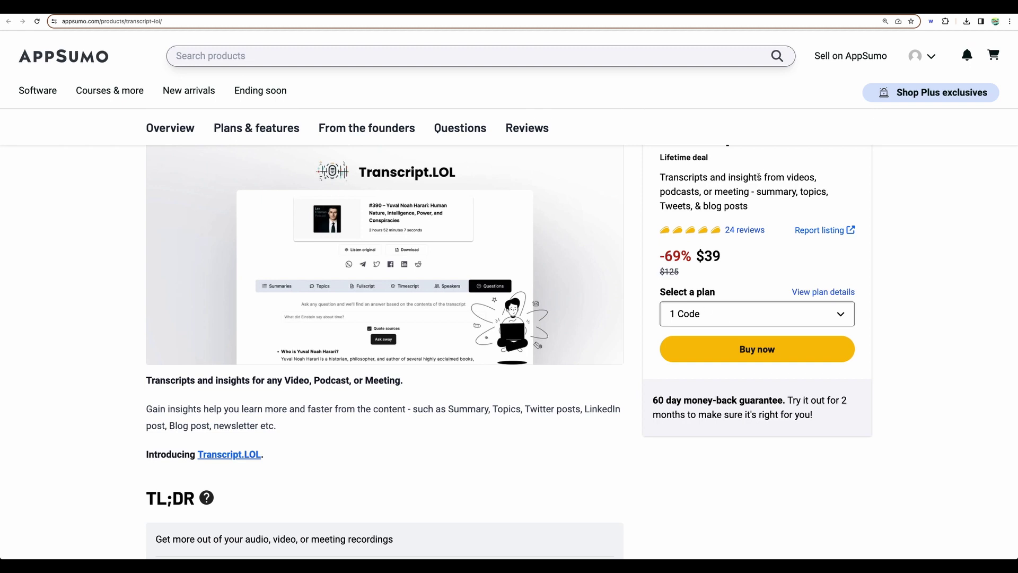
left_click_drag(666, 203, 666, 176)
left_click(759, 211)
left_click(661, 177)
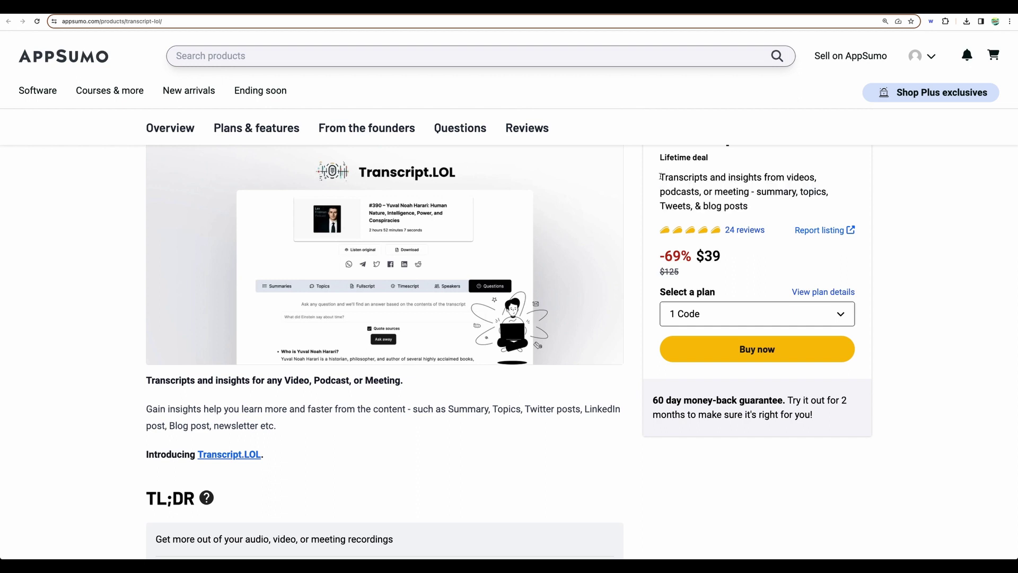